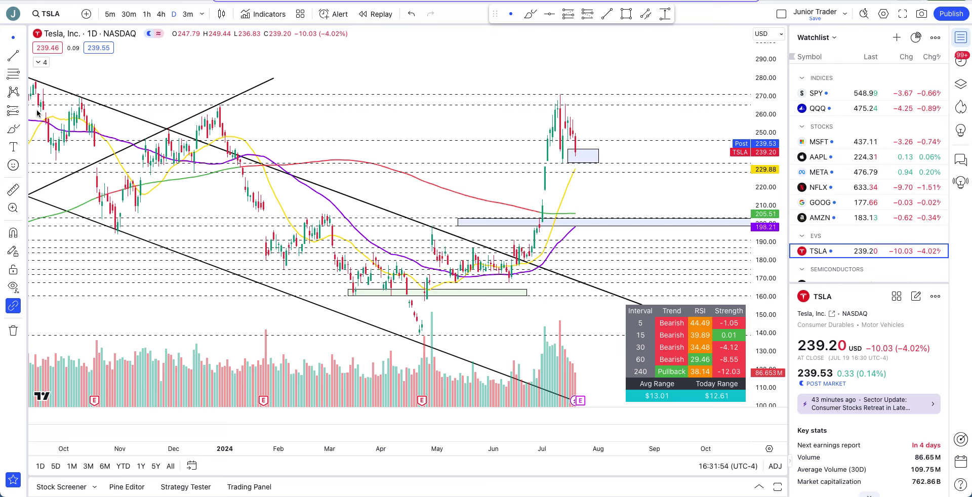
Step: Pan and zoom the TSLA daily chart to recent months and stretch the price scale for taller candles
left_click(20, 39)
left_click(50, 57)
left_click_drag(495, 75, 564, 87)
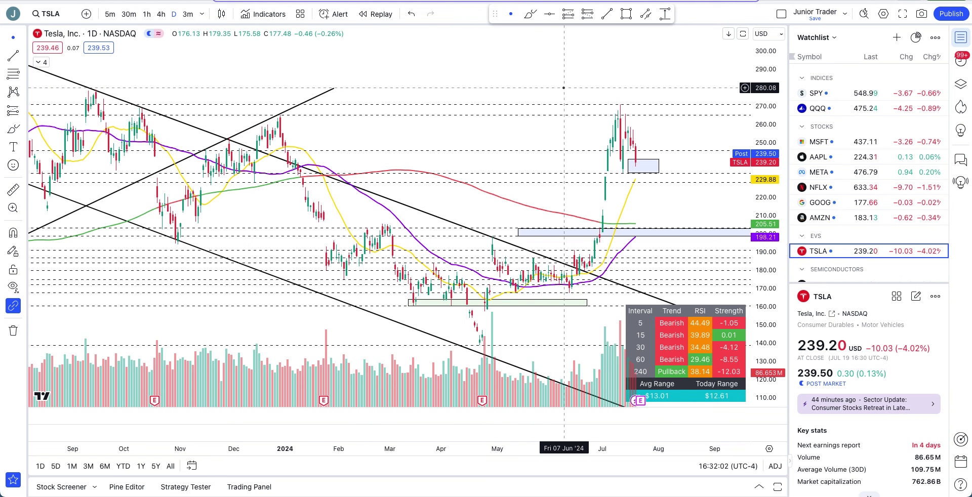
scroll(564, 88, "up", 5)
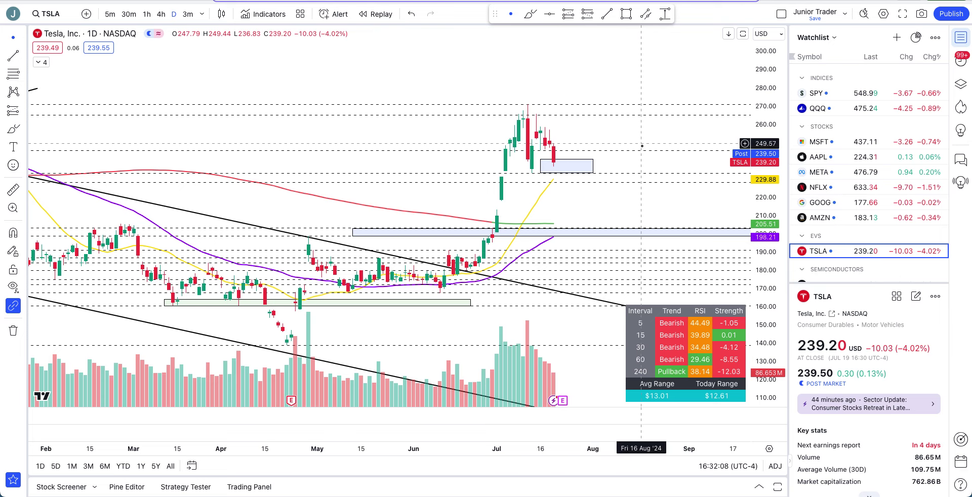
left_click_drag(775, 295, 775, 256)
Step: Brush a freehand circle around the latest candles at the blue support box near 239
left_click(530, 13)
mouse_move(557, 144)
left_mouse_down()
mouse_move(528, 147)
mouse_move(556, 136)
mouse_move(564, 152)
mouse_move(543, 144)
left_mouse_up()
key("ctrl+z")
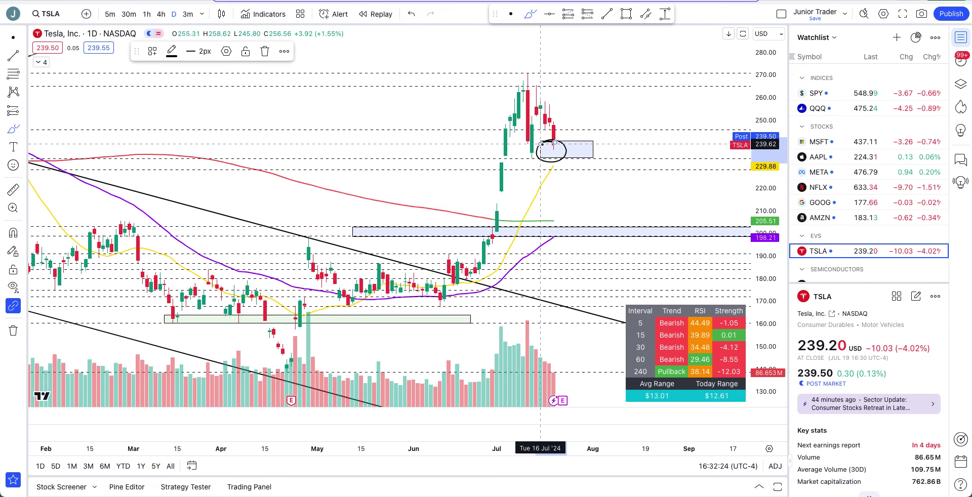
Step: Deselect the circle, return to plain navigation and zoom the daily chart out
left_click(540, 144)
scroll(513, 229, "down", 3)
scroll(513, 229, "down", 2)
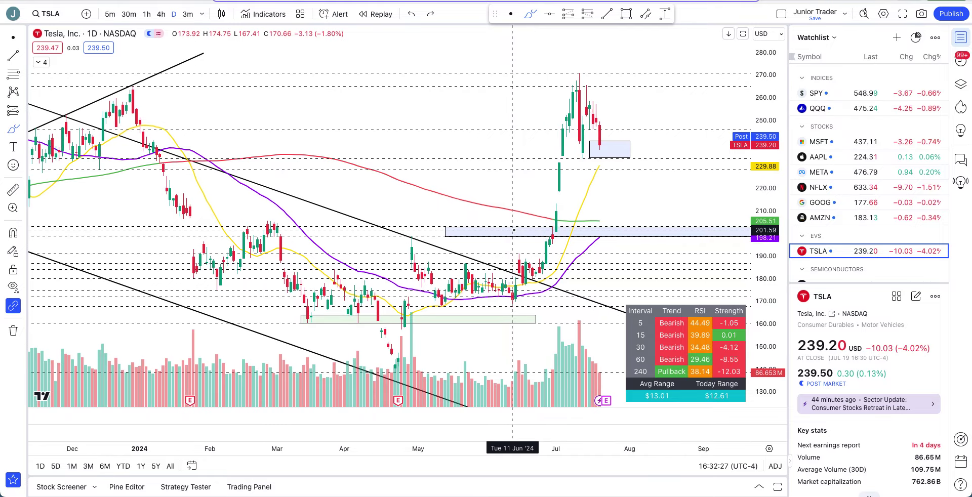
scroll(513, 230, "up", 4)
left_click(511, 13)
mouse_move(539, 402)
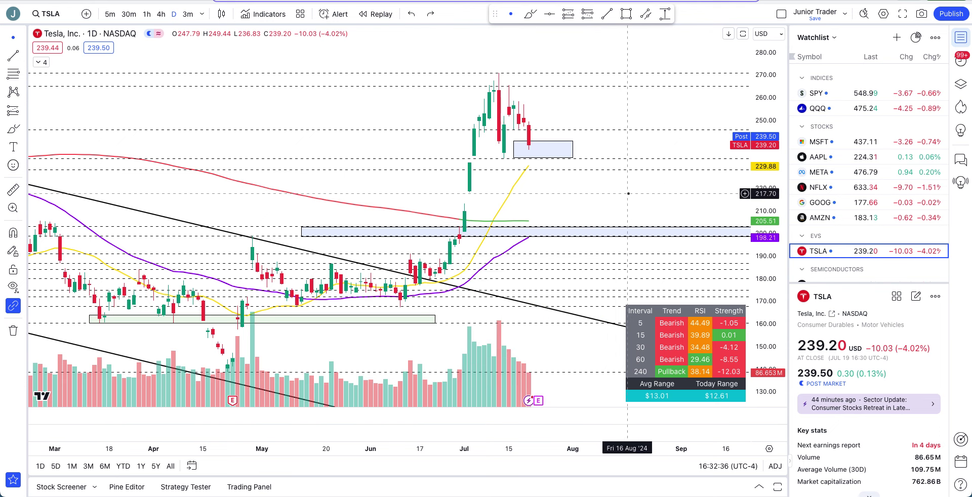
scroll(628, 193, "down", 2)
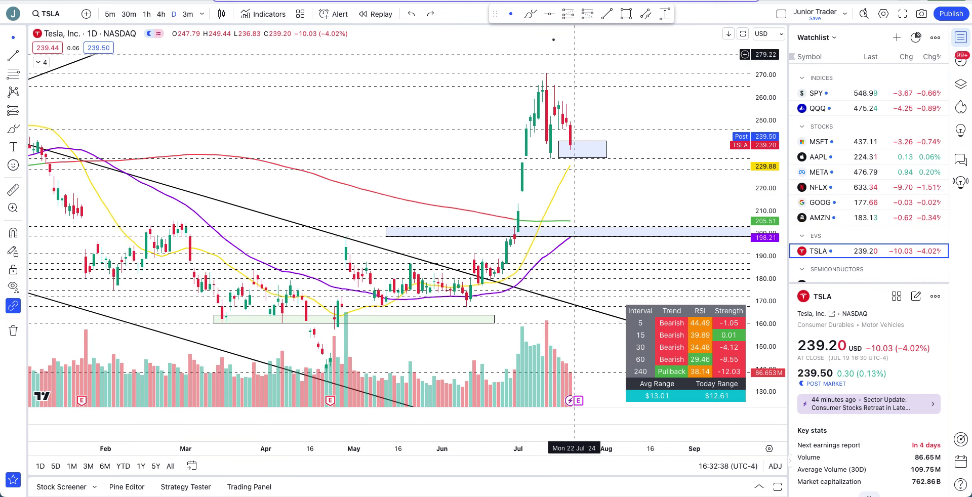
Step: Try vertical brush strokes below the latest candles and up toward 272, then remove them
left_click(529, 15)
left_click_drag(582, 172, 582, 198)
left_click_drag(594, 121, 594, 67)
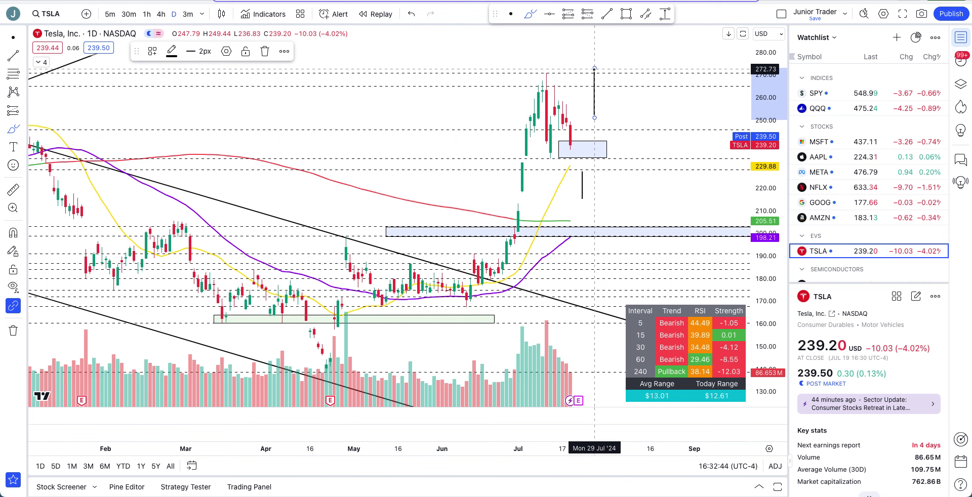
key("super+z")
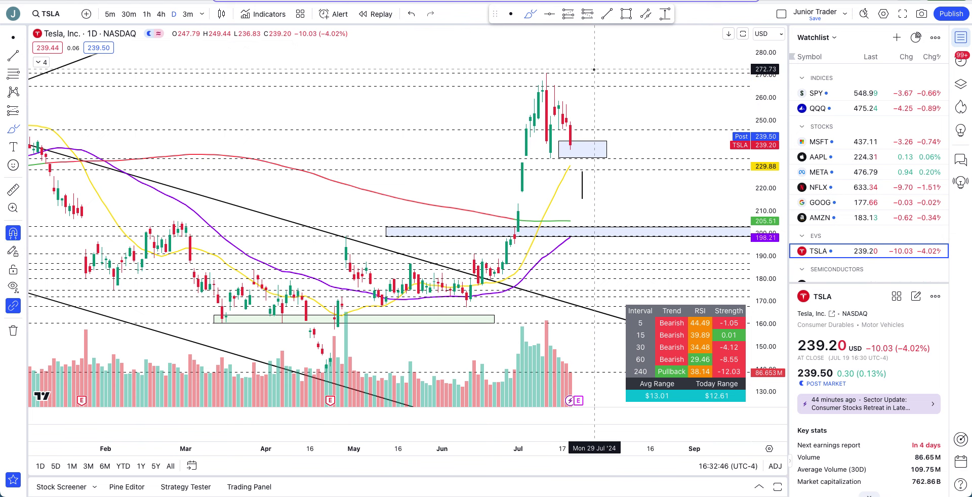
scroll(593, 205, "down", 3)
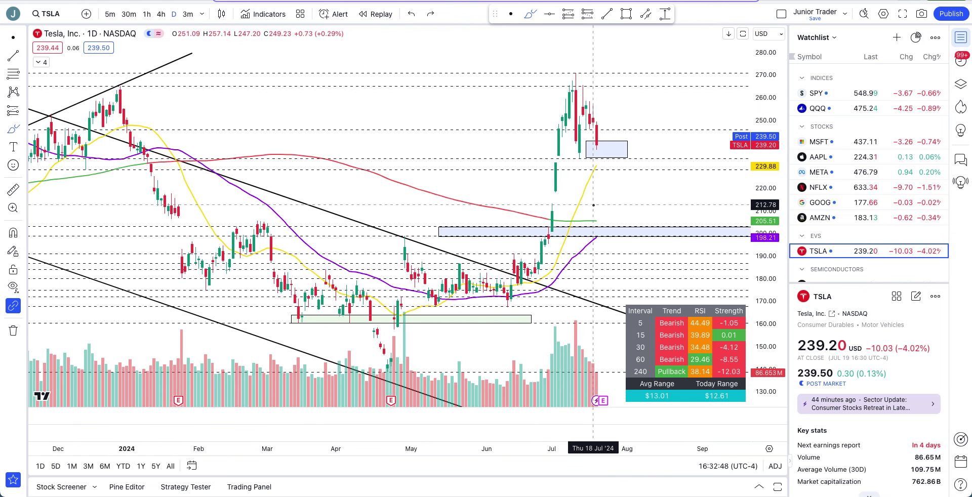
scroll(594, 205, "up", 3)
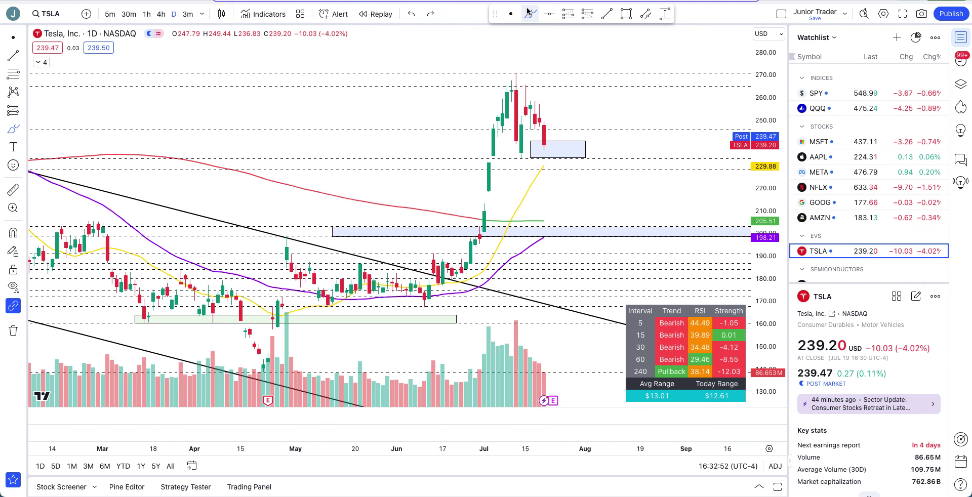
mouse_move(520, 73)
left_mouse_down()
mouse_move(499, 83)
mouse_move(521, 154)
mouse_move(549, 73)
mouse_move(523, 73)
left_mouse_up()
mouse_move(433, 284)
left_mouse_down()
mouse_move(501, 96)
mouse_move(516, 127)
left_mouse_up()
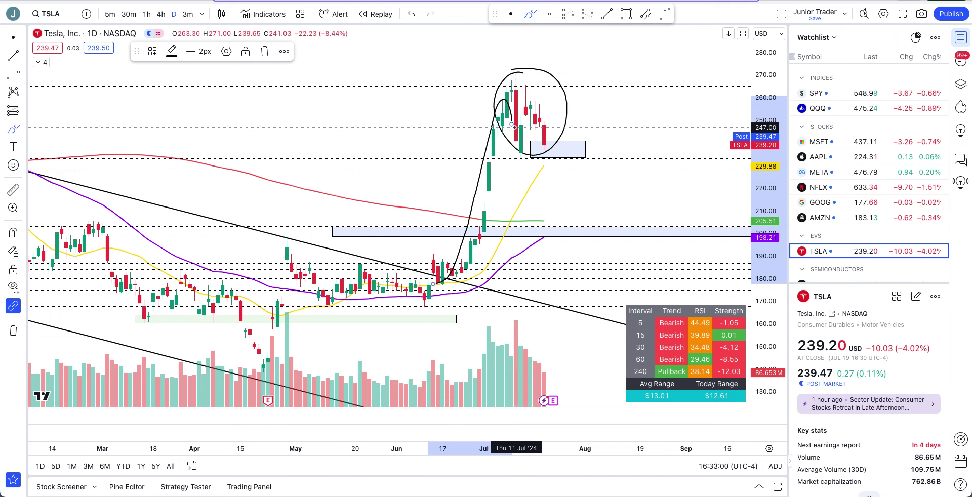
key("ctrl+z")
key("ctrl+z")
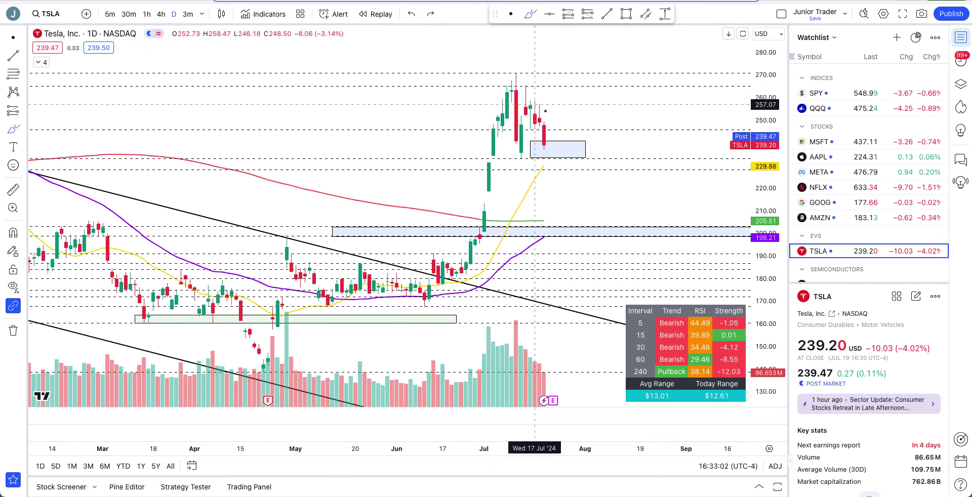
scroll(557, 122, "up", 1)
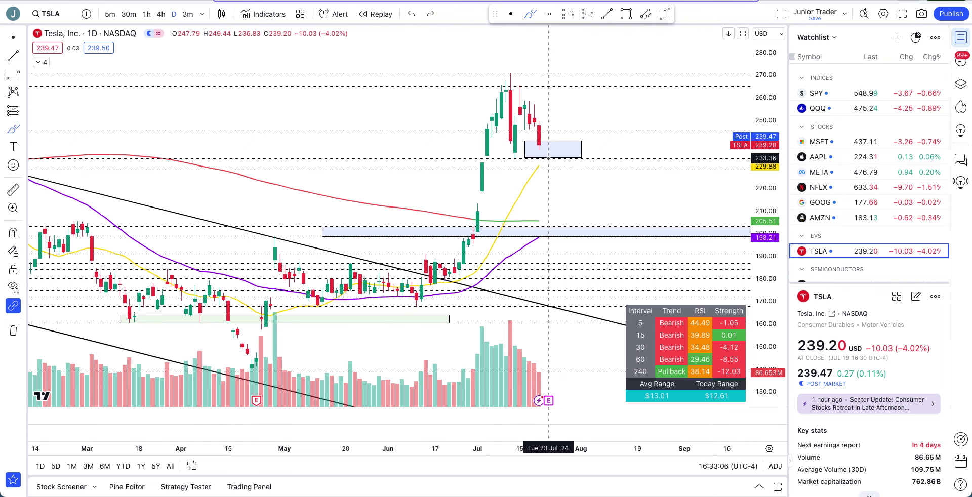
mouse_move(504, 70)
left_mouse_down()
mouse_move(477, 98)
mouse_move(507, 148)
mouse_move(546, 119)
left_mouse_up()
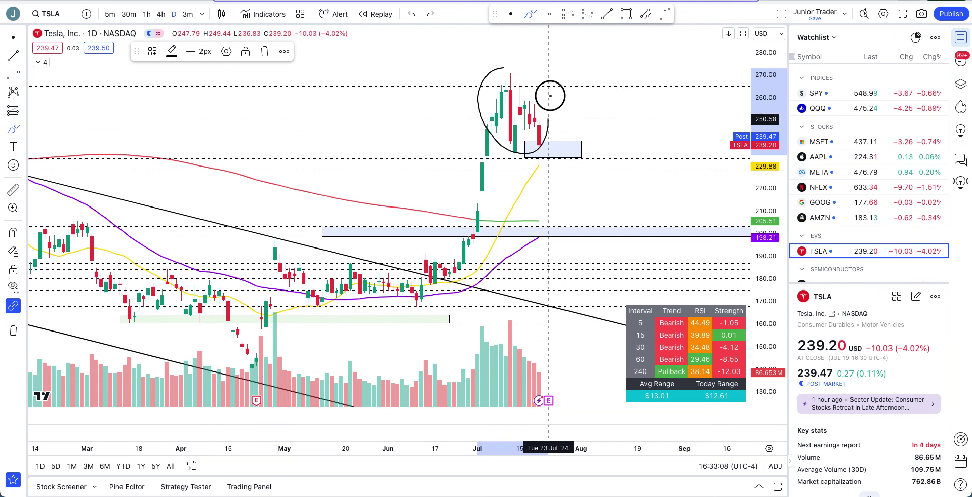
key("Delete")
mouse_move(539, 162)
left_mouse_down()
mouse_move(527, 163)
mouse_move(536, 167)
left_mouse_up()
mouse_move(499, 140)
left_mouse_down()
mouse_move(519, 106)
mouse_move(529, 133)
mouse_move(543, 107)
left_mouse_up()
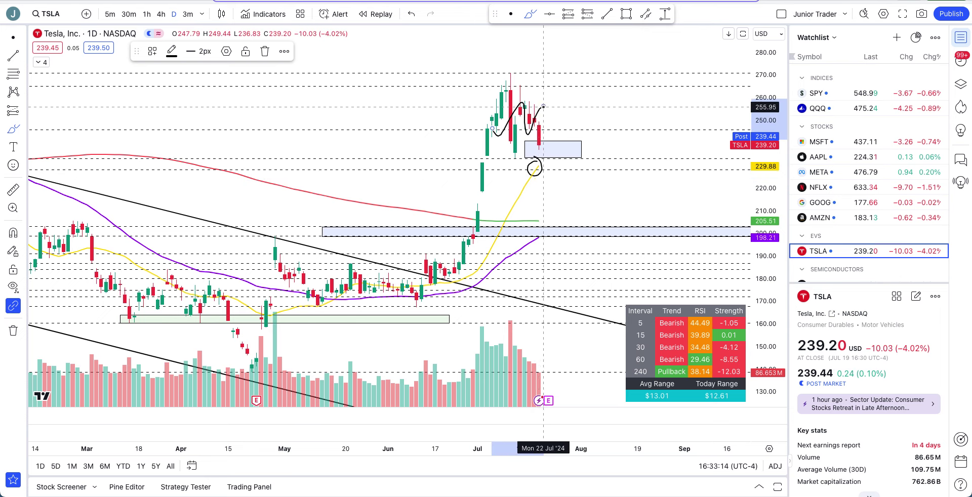
key("ctrl+z")
mouse_move(518, 83)
left_mouse_down()
mouse_move(486, 152)
mouse_move(512, 83)
left_mouse_up()
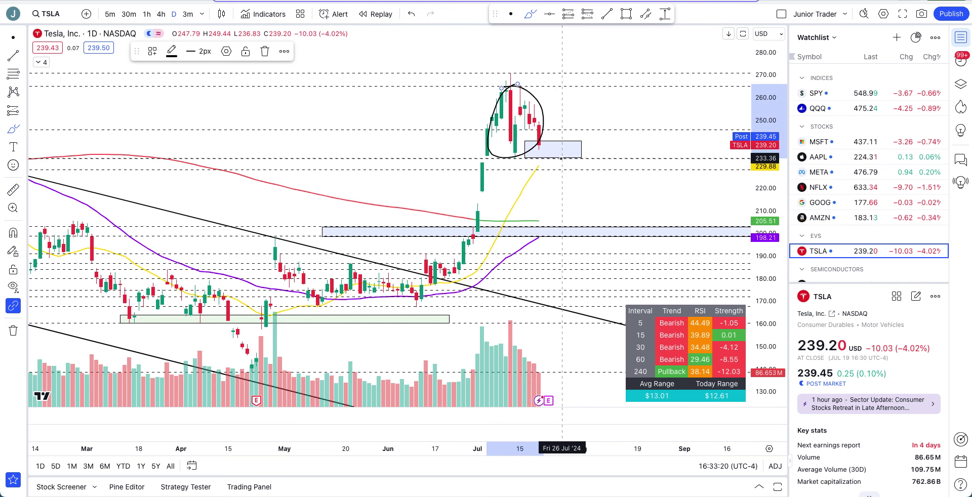
left_click_drag(553, 161, 552, 155)
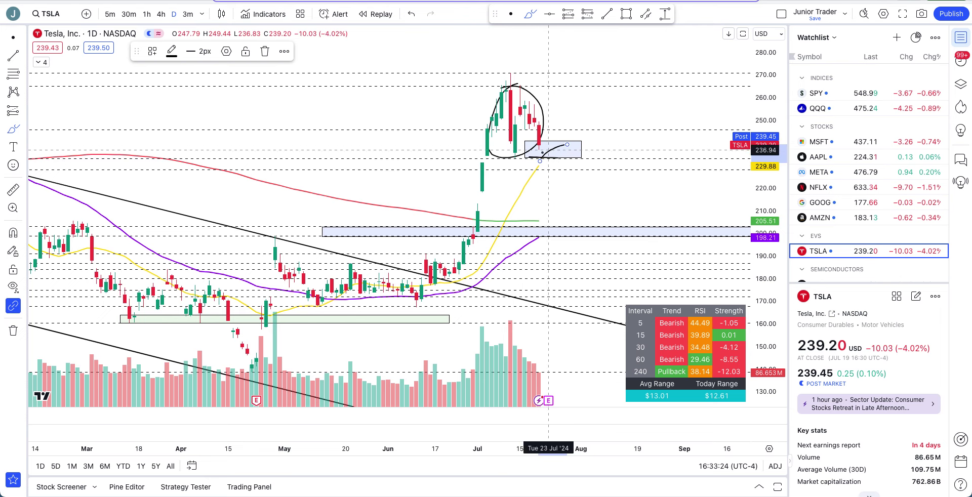
left_click_drag(535, 154, 557, 153)
key("ctrl+z")
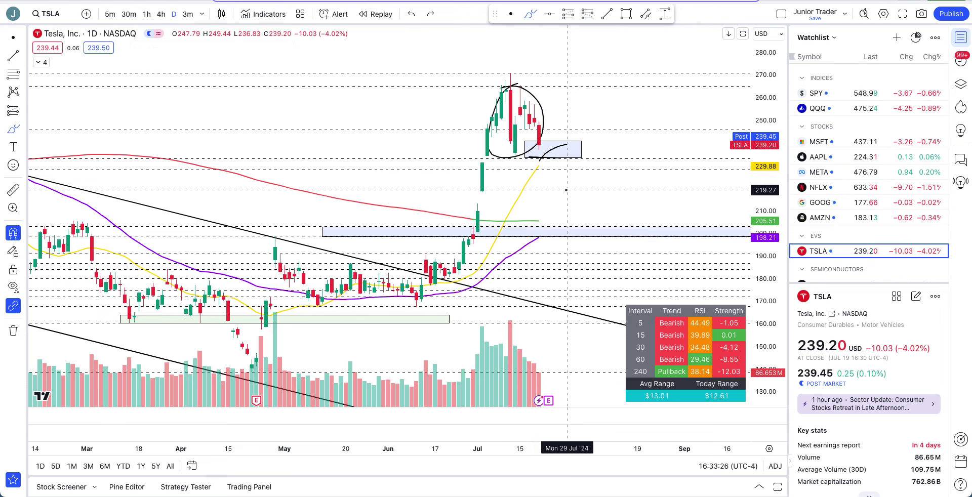
key("ctrl+z")
left_click_drag(549, 159, 561, 214)
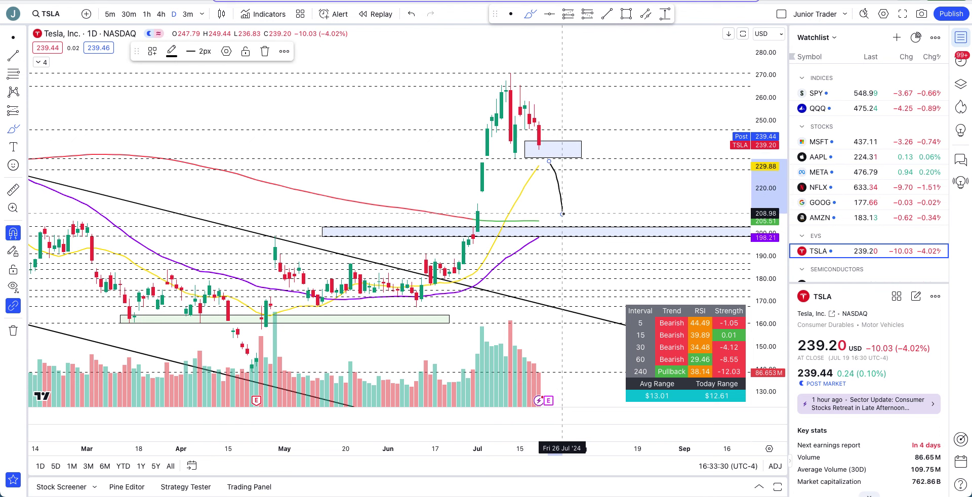
key("ctrl+z")
scroll(561, 213, "up", 2)
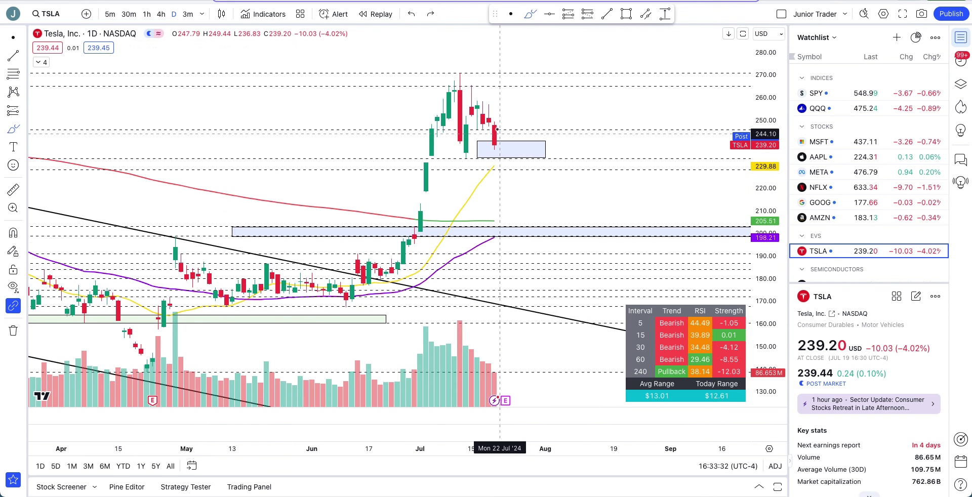
mouse_move(488, 91)
left_mouse_down()
mouse_move(451, 76)
mouse_move(449, 163)
mouse_move(491, 88)
left_mouse_up()
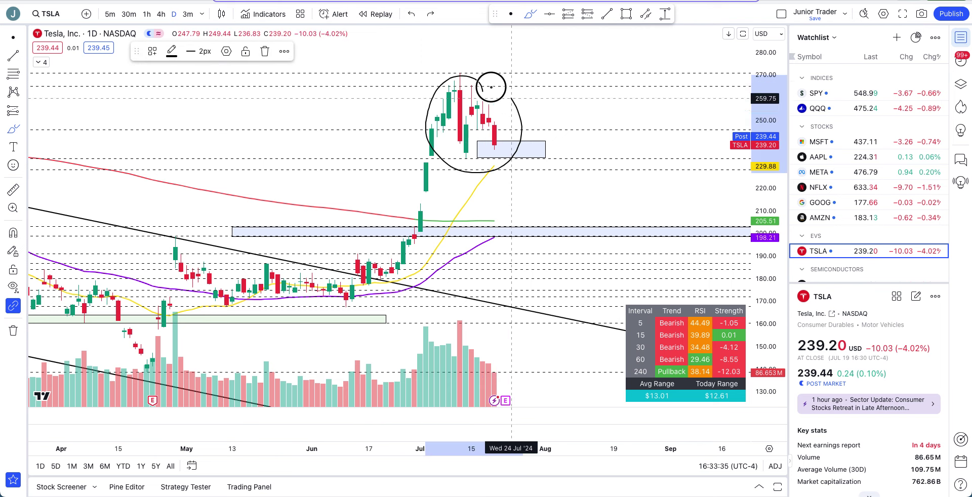
key("ctrl+z")
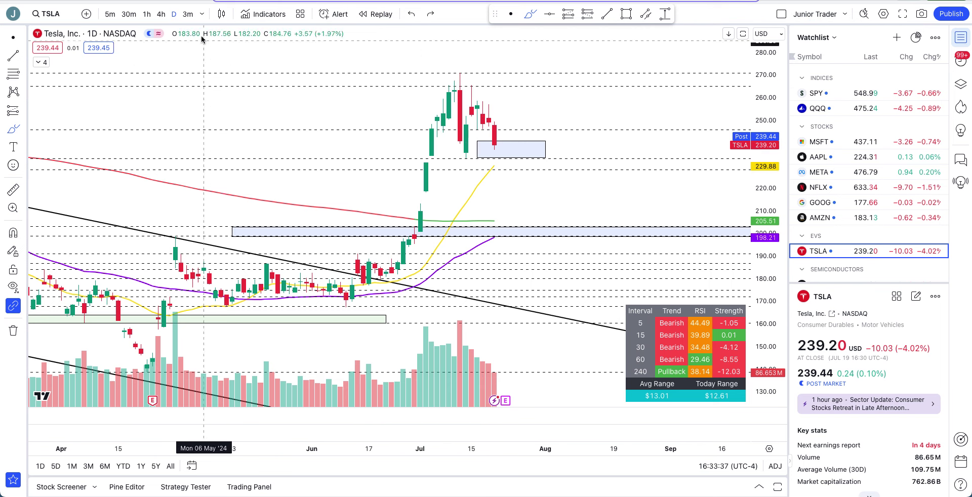
Step: Switch to the hourly timeframe, pan to recent bars and stretch the price scale
left_click(146, 13)
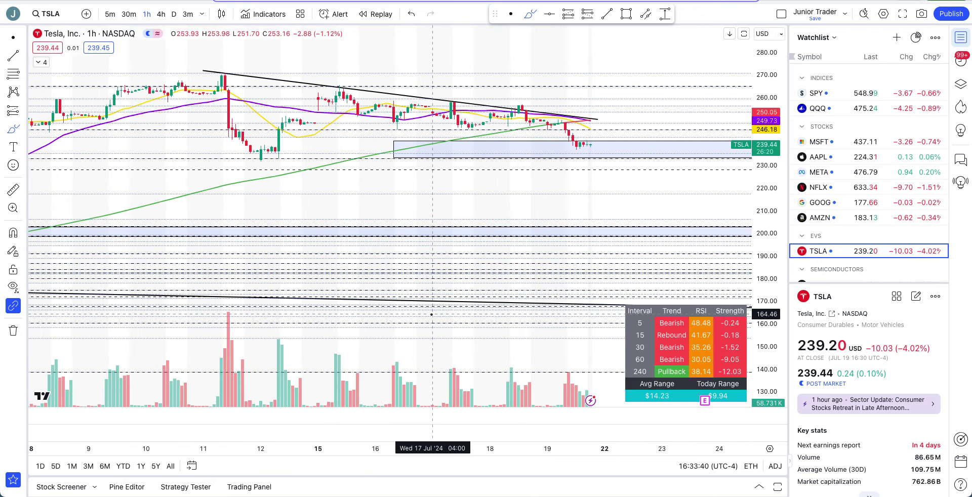
scroll(432, 314, "down", 3)
left_click(510, 13)
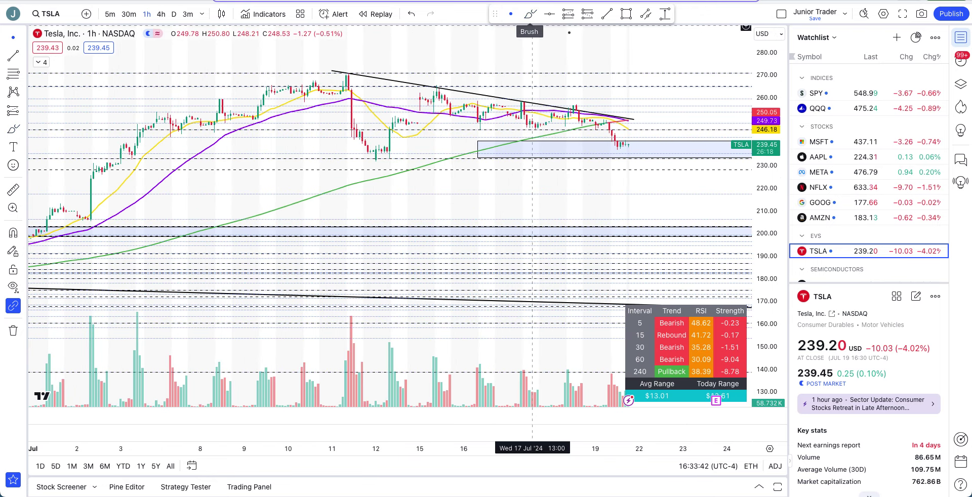
left_click_drag(590, 49, 541, 138)
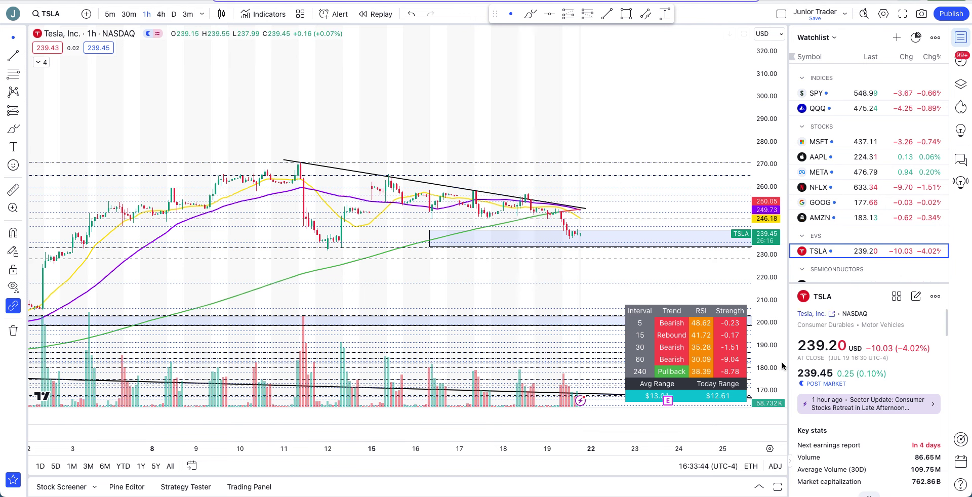
left_click_drag(767, 375, 497, 71)
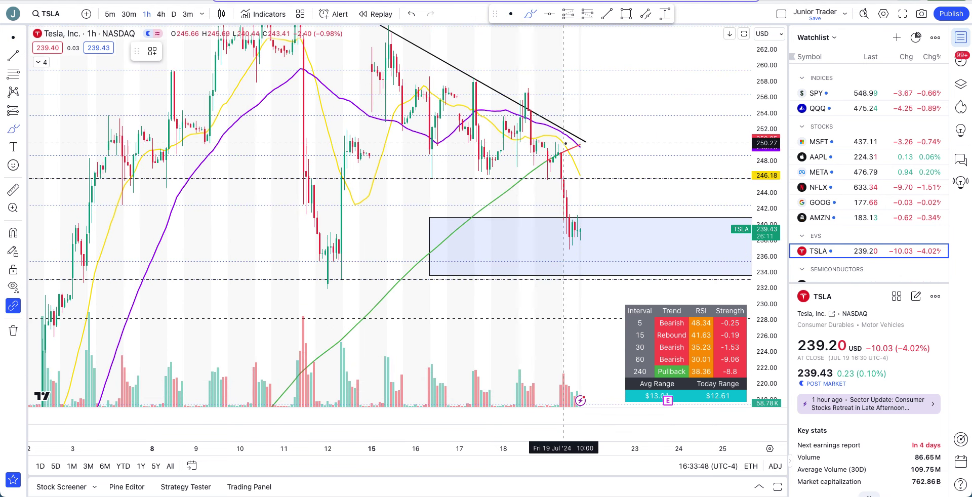
Step: Sketch paths around the breakdown, undo them, and widen the price scale to about 212–272
mouse_move(568, 144)
left_mouse_down()
mouse_move(543, 173)
mouse_move(562, 144)
left_mouse_up()
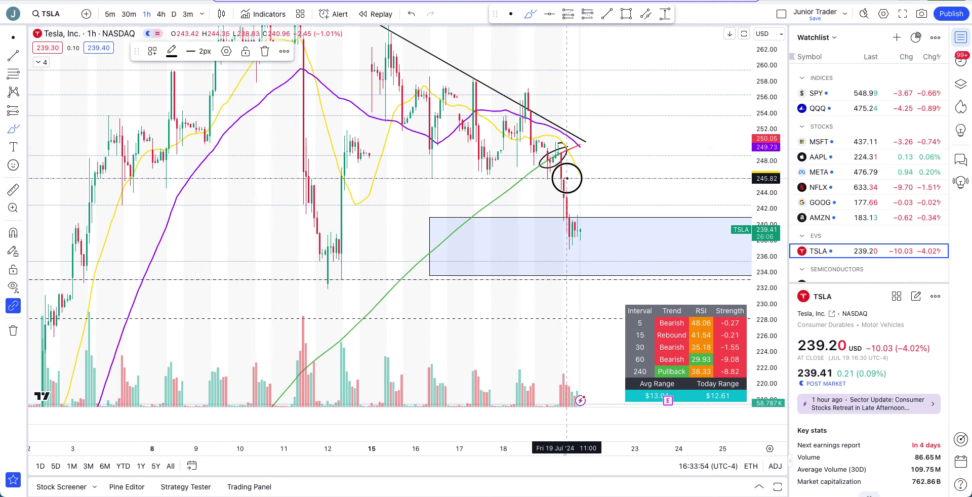
left_click_drag(566, 178, 477, 176)
mouse_move(560, 175)
left_mouse_down()
mouse_move(568, 235)
mouse_move(587, 226)
mouse_move(554, 256)
mouse_move(582, 228)
left_mouse_up()
key("ctrl+z")
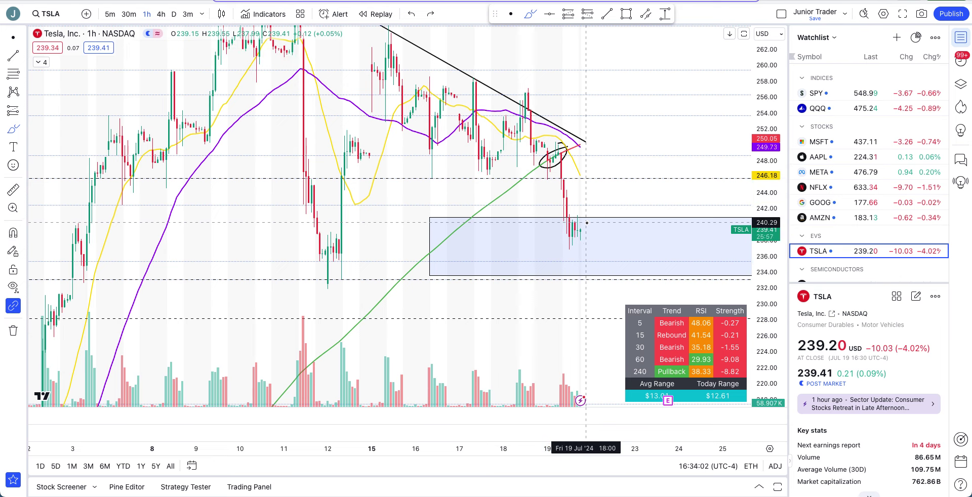
key("ctrl+z")
left_click_drag(774, 96, 772, 216)
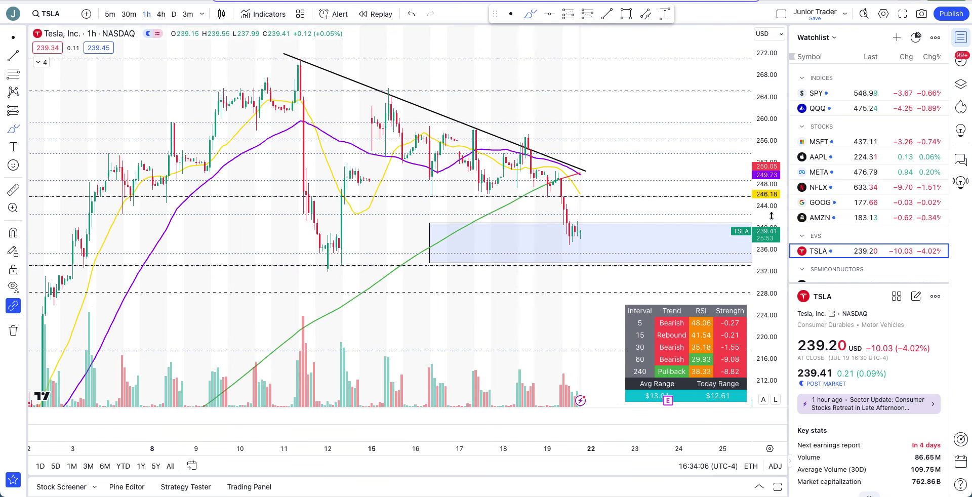
Step: Zoom the hourly chart out and shift the bars left to open space on the right
scroll(369, 253, "down", 3)
left_click(531, 12)
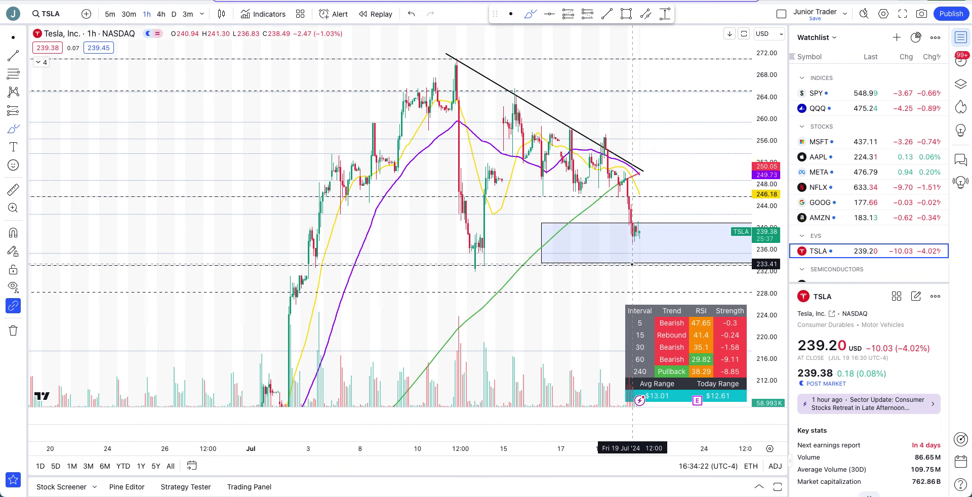
left_click(510, 14)
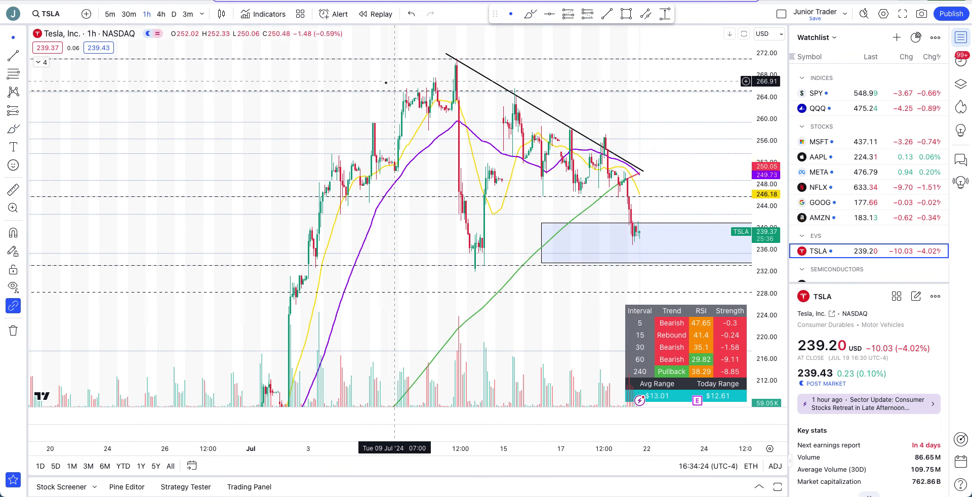
left_click_drag(374, 82, 241, 86)
Step: Sketch a freehand arc over the July 11 peak and a wave path, undoing both
left_click(530, 13)
mouse_move(311, 72)
left_mouse_down()
mouse_move(339, 68)
mouse_move(495, 146)
left_mouse_up()
key("ctrl+z")
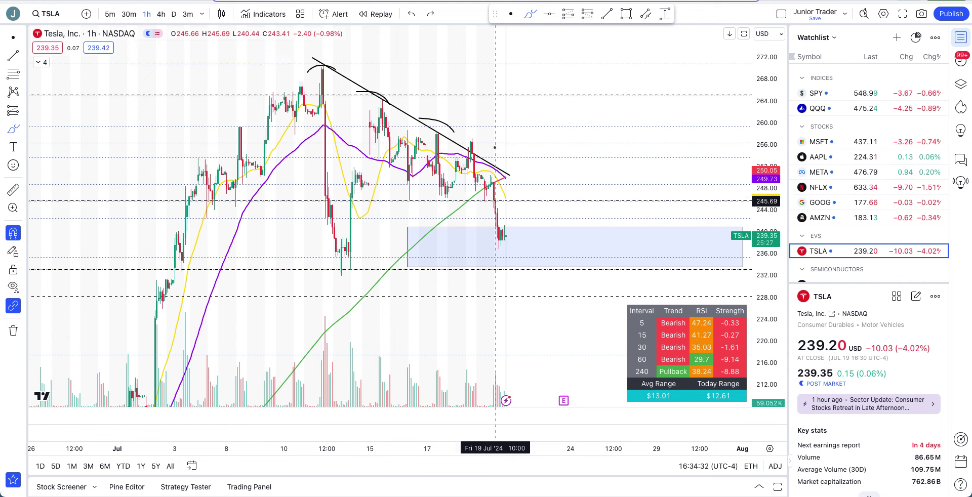
key("ctrl+z")
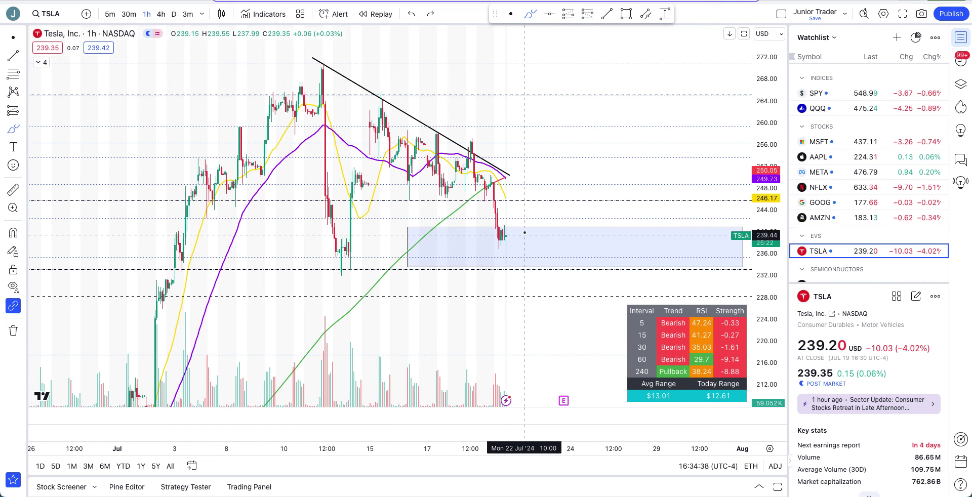
left_click_drag(525, 234, 599, 228)
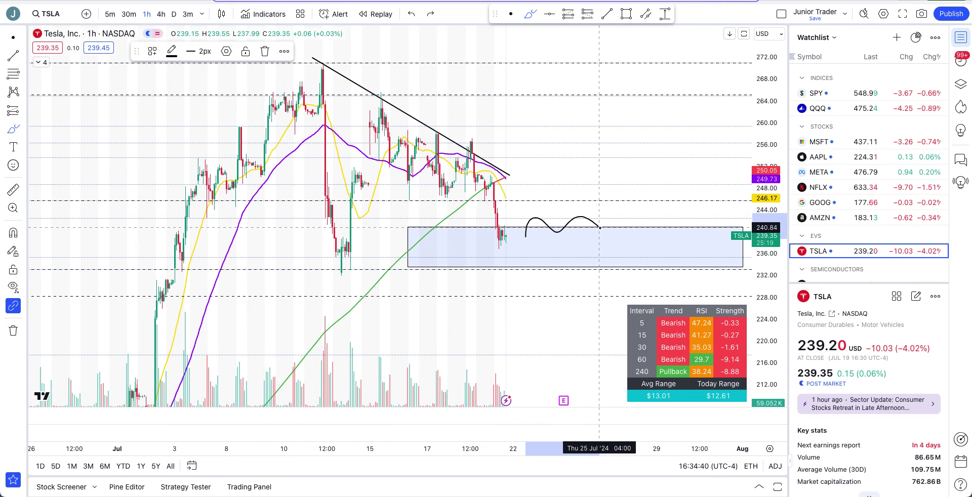
key("ctrl+z")
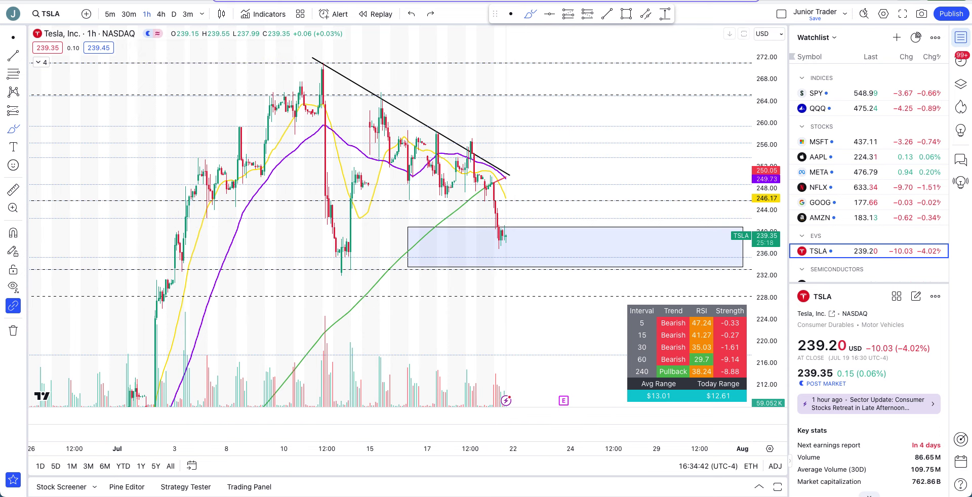
left_click(528, 16)
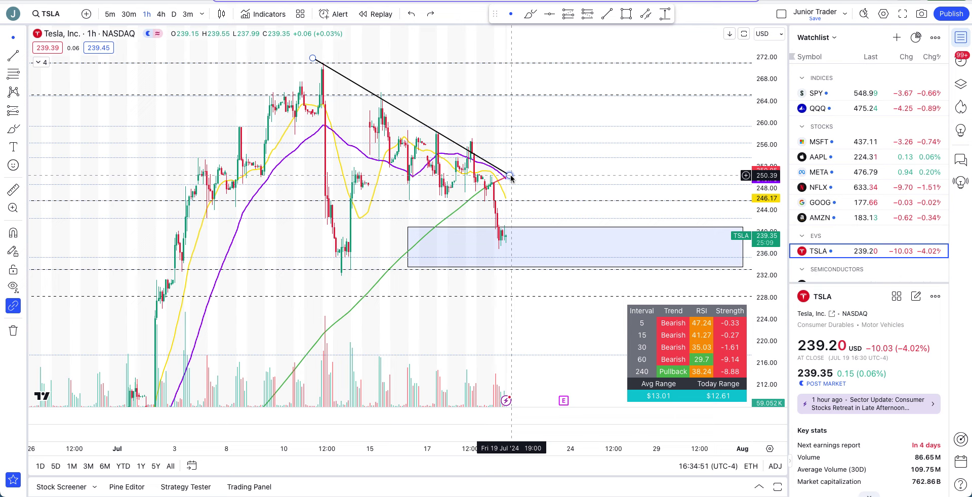
Step: Extend the trendline's right end into the blue support box and brush a loop and path around the latest candles
left_click_drag(510, 176, 597, 231)
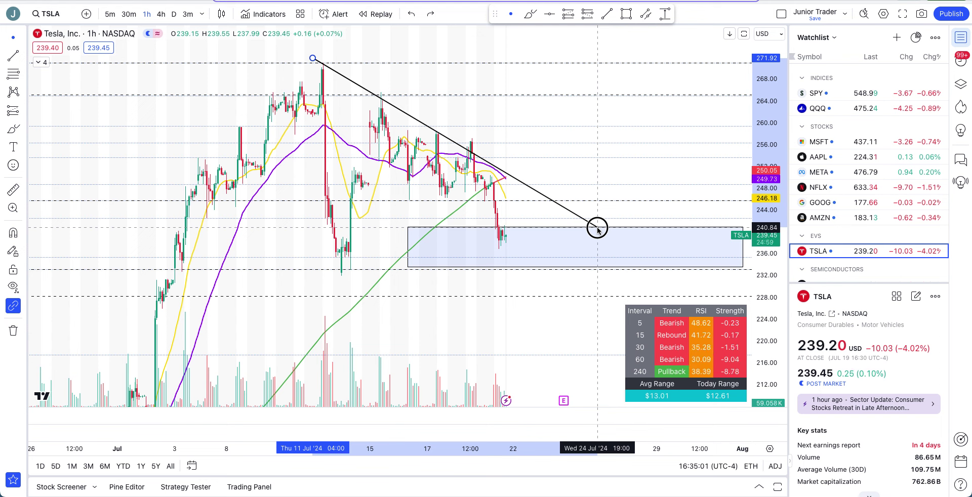
left_click_drag(598, 231, 598, 228)
left_click(530, 14)
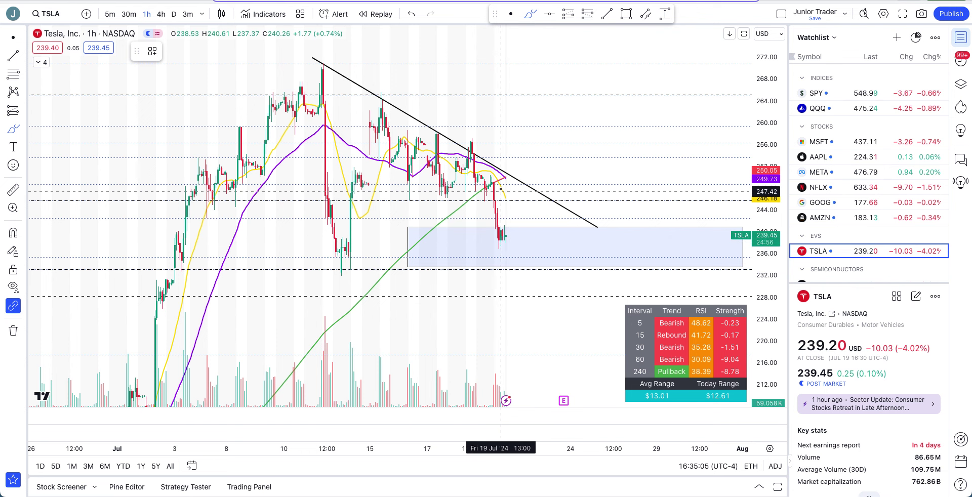
scroll(511, 241, "up", 3)
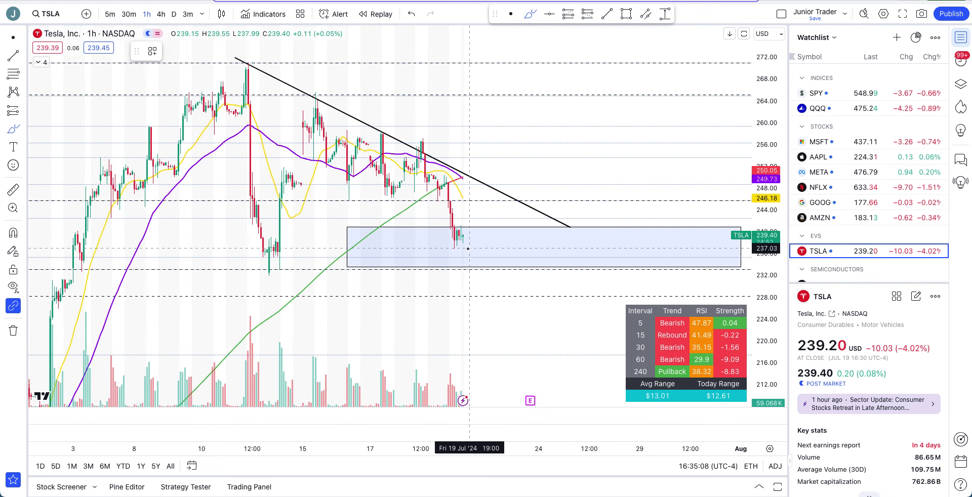
left_click_drag(462, 228, 461, 228)
mouse_move(456, 266)
left_mouse_down()
mouse_move(456, 246)
mouse_move(470, 234)
mouse_move(494, 252)
mouse_move(514, 200)
left_mouse_up()
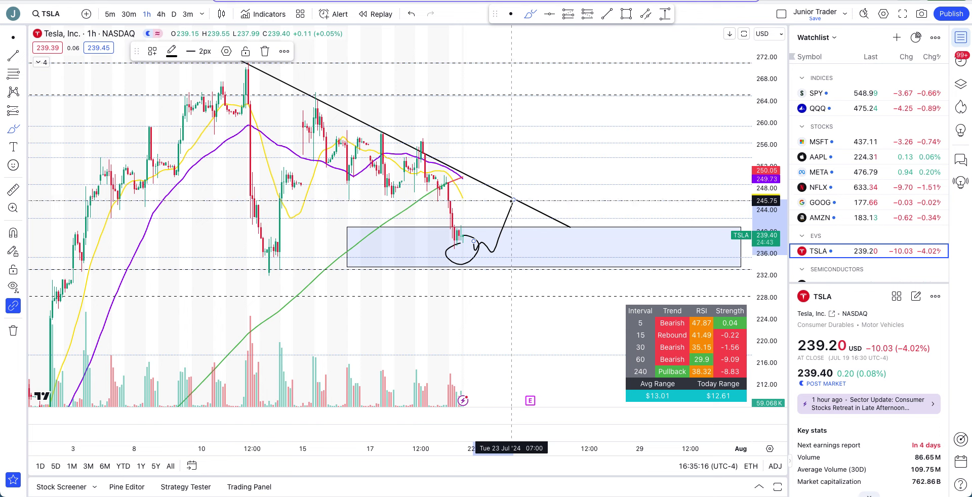
Step: Undo the scribble and trial dip and rising strokes, keeping the loop, then zoom out
key("ctrl+z")
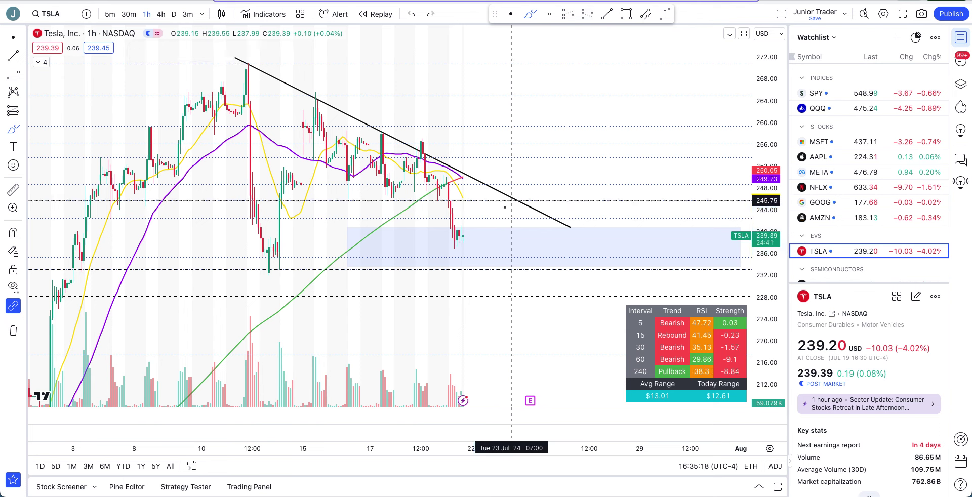
mouse_move(460, 236)
left_mouse_down()
mouse_move(485, 241)
mouse_move(498, 226)
left_mouse_up()
key("ctrl+z")
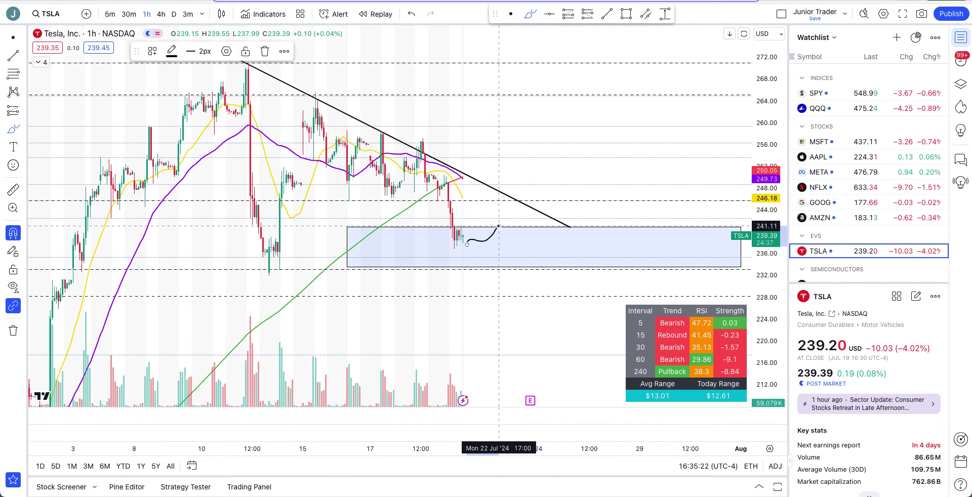
key("ctrl+z")
scroll(532, 213, "down", 3)
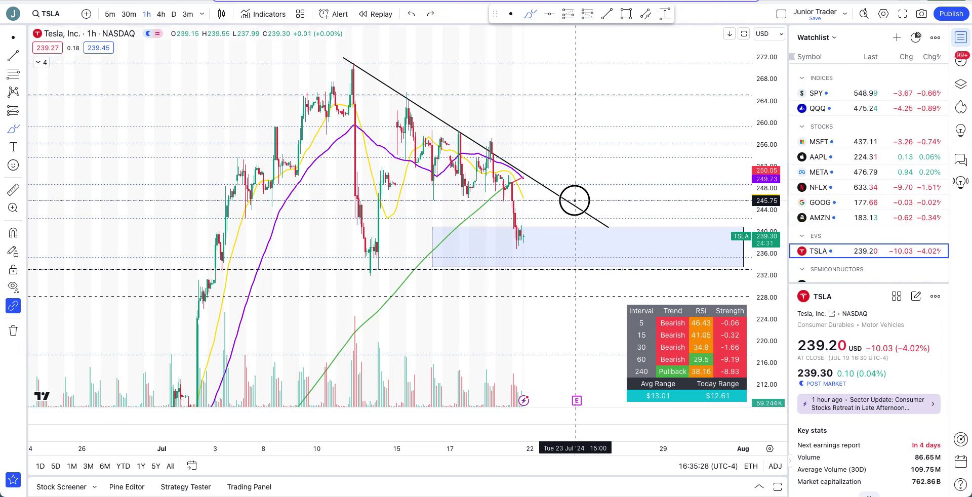
Step: Sketch a loop at the trendline near 246, a rise from the box and a wave down into it
left_click_drag(574, 200, 538, 200)
mouse_move(593, 213)
left_mouse_down()
mouse_move(512, 169)
mouse_move(553, 201)
mouse_move(575, 184)
mouse_move(600, 193)
mouse_move(638, 122)
left_mouse_up()
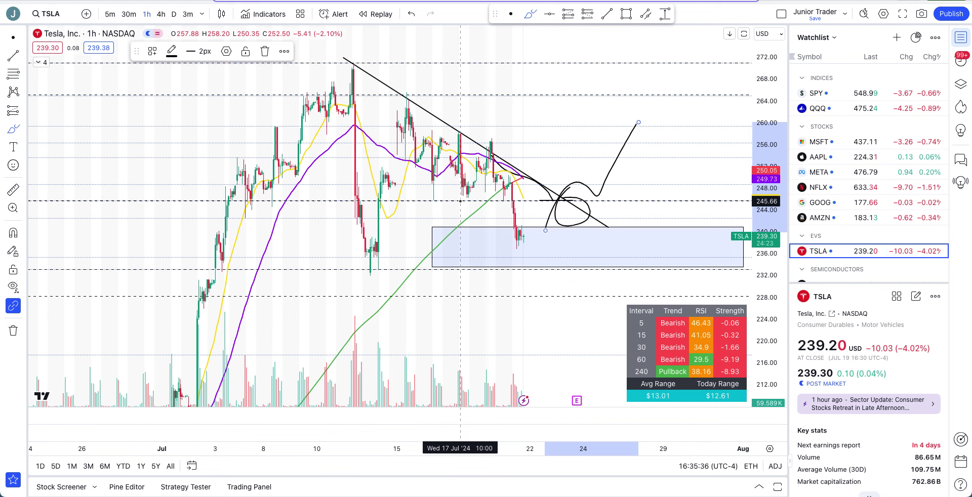
mouse_move(460, 201)
left_mouse_down()
mouse_move(393, 201)
mouse_move(530, 198)
left_mouse_up()
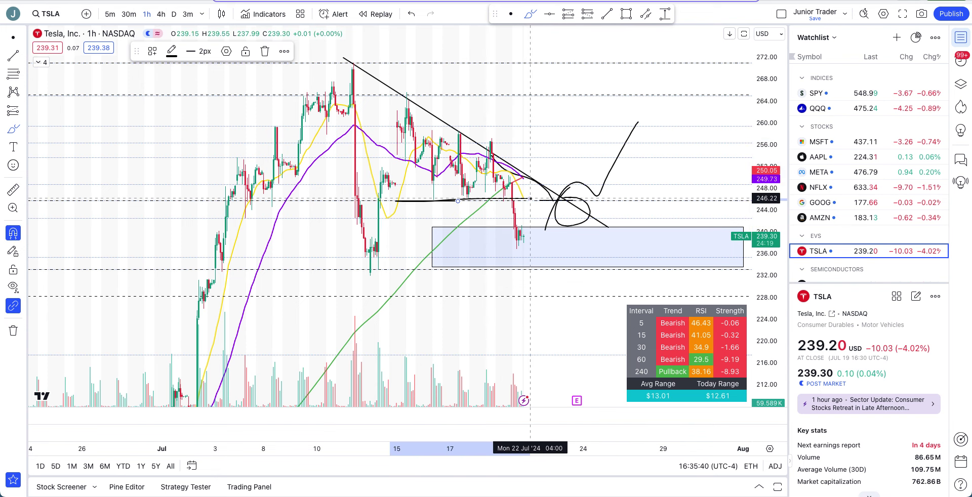
key("ctrl+z")
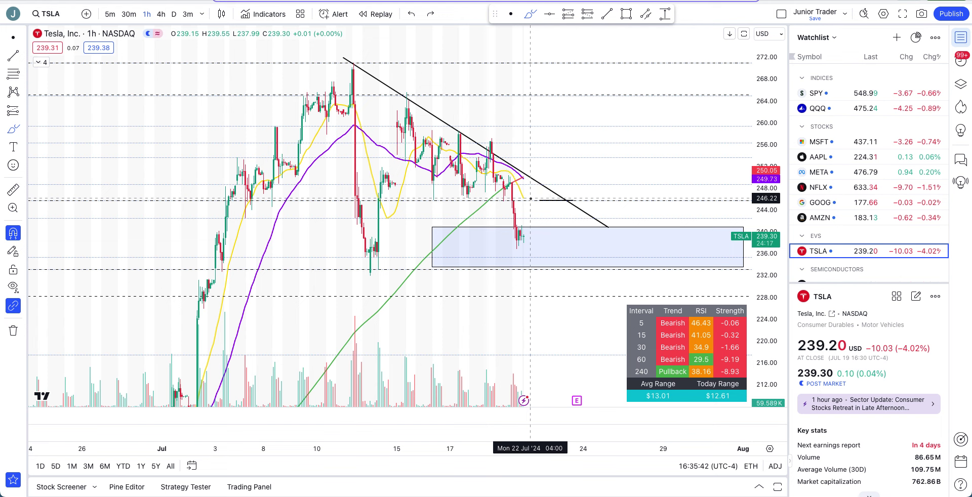
mouse_move(527, 241)
left_mouse_down()
mouse_move(538, 217)
mouse_move(558, 206)
left_mouse_up()
mouse_move(405, 163)
left_mouse_down()
mouse_move(491, 169)
mouse_move(516, 239)
mouse_move(549, 208)
mouse_move(560, 221)
left_mouse_up()
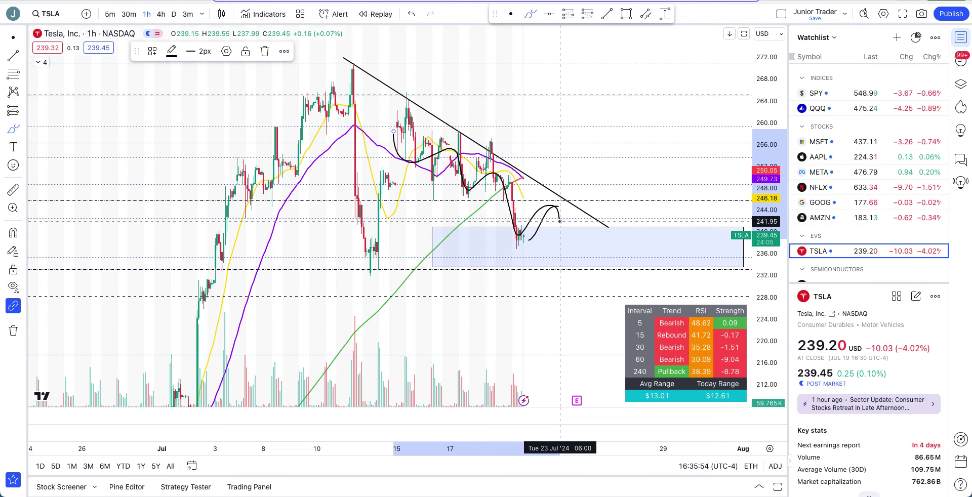
Step: Undo both sketched paths and try bounce and rise sketches toward the trendline, undoing them
key("ctrl+z")
mouse_move(524, 240)
left_mouse_down()
mouse_move(539, 210)
mouse_move(547, 208)
mouse_move(551, 228)
left_mouse_up()
key("ctrl+z")
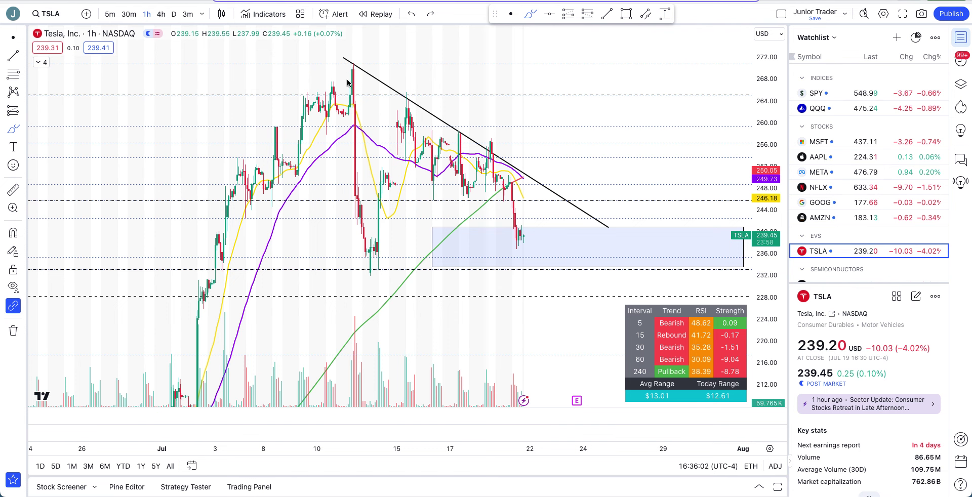
mouse_move(535, 235)
left_mouse_down()
mouse_move(549, 206)
mouse_move(569, 211)
mouse_move(594, 169)
left_mouse_up()
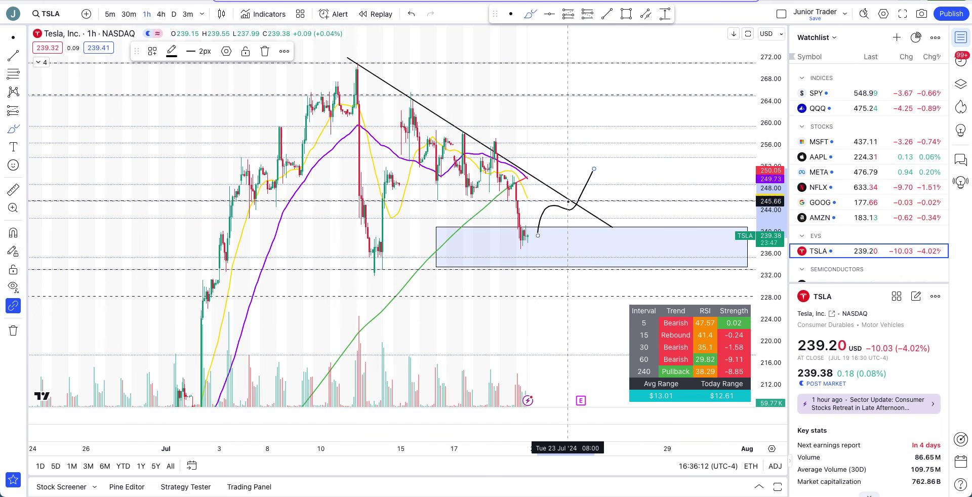
mouse_move(567, 201)
left_mouse_down()
mouse_move(508, 200)
mouse_move(590, 198)
mouse_move(562, 218)
mouse_move(589, 189)
left_mouse_up()
key("ctrl+z")
key("ctrl+z")
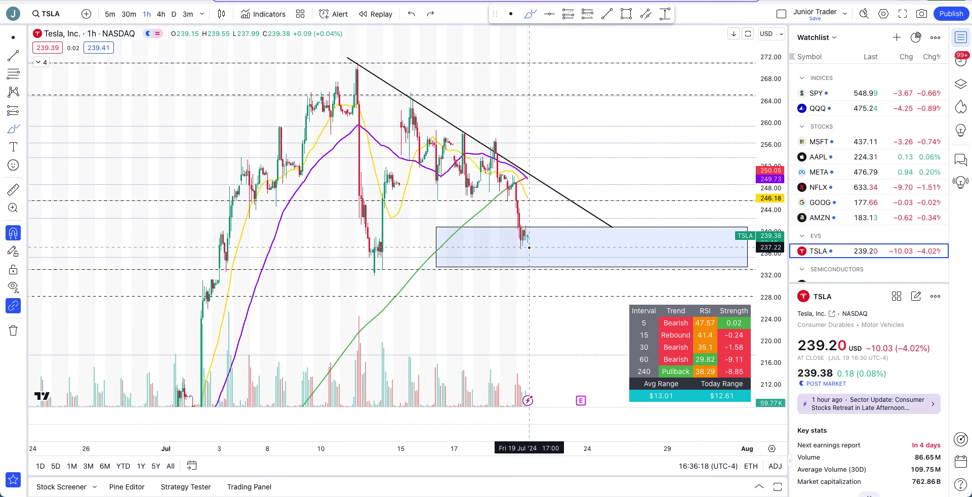
Step: Try two short arcs beside the last candles and undo each, leaving the chart clean
mouse_move(530, 244)
left_mouse_down()
mouse_move(543, 235)
mouse_move(555, 248)
mouse_move(542, 243)
mouse_move(568, 195)
left_mouse_up()
key("ctrl+z")
key("ctrl+z")
mouse_move(531, 236)
left_mouse_down()
mouse_move(536, 227)
mouse_move(549, 253)
left_mouse_up()
key("ctrl+z")
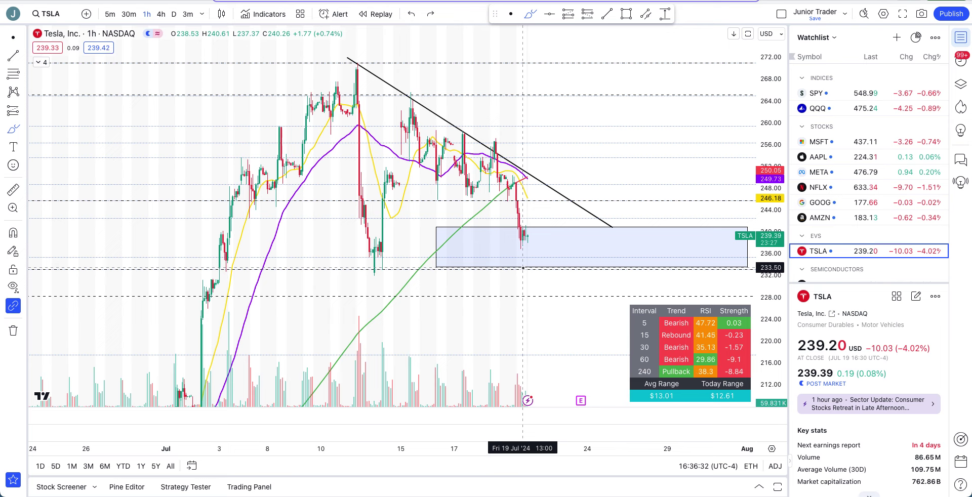
left_click(172, 13)
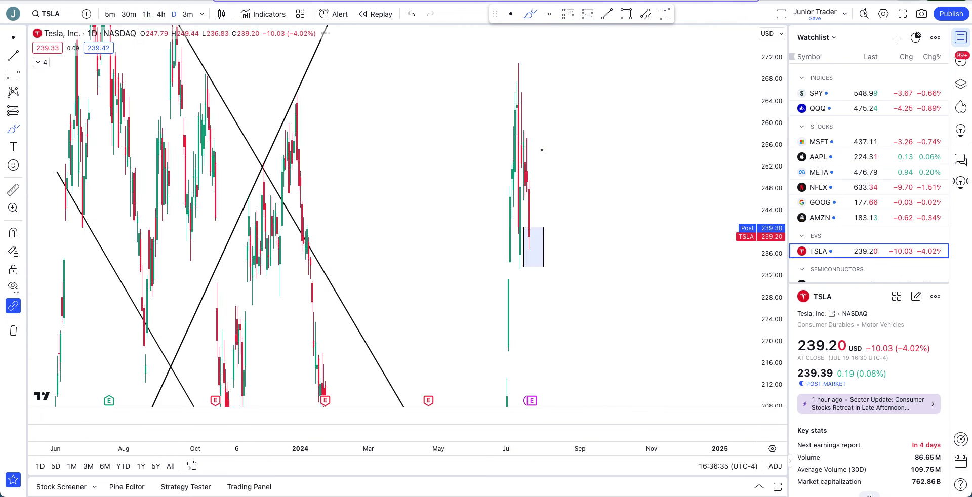
left_click_drag(774, 66, 777, 368)
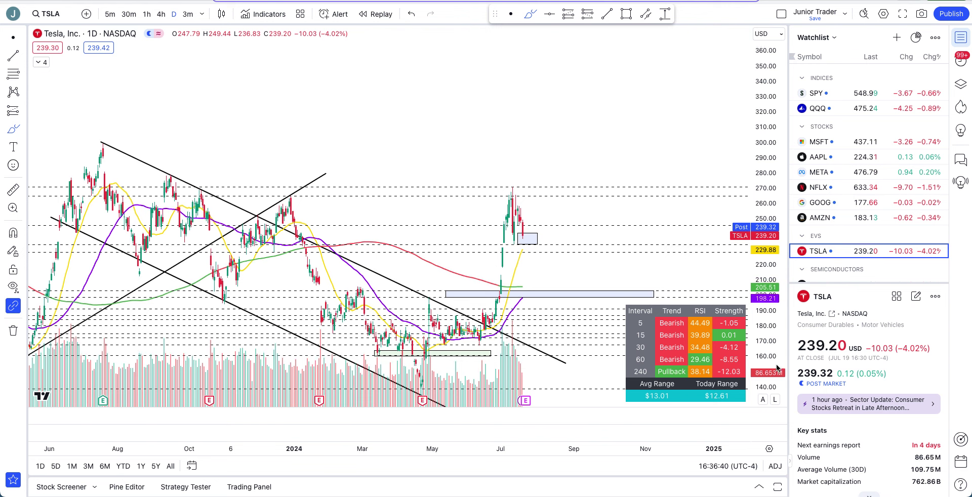
scroll(579, 243, "up", 3)
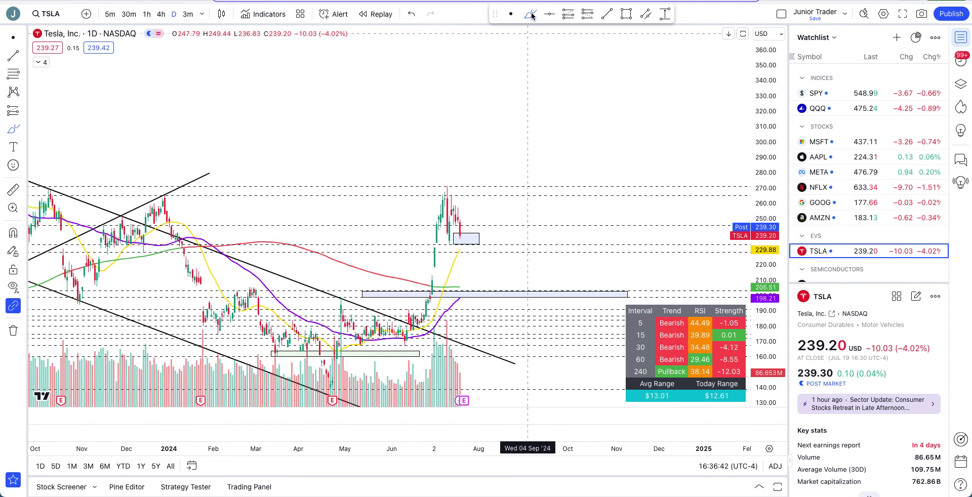
left_click_drag(464, 100, 475, 60)
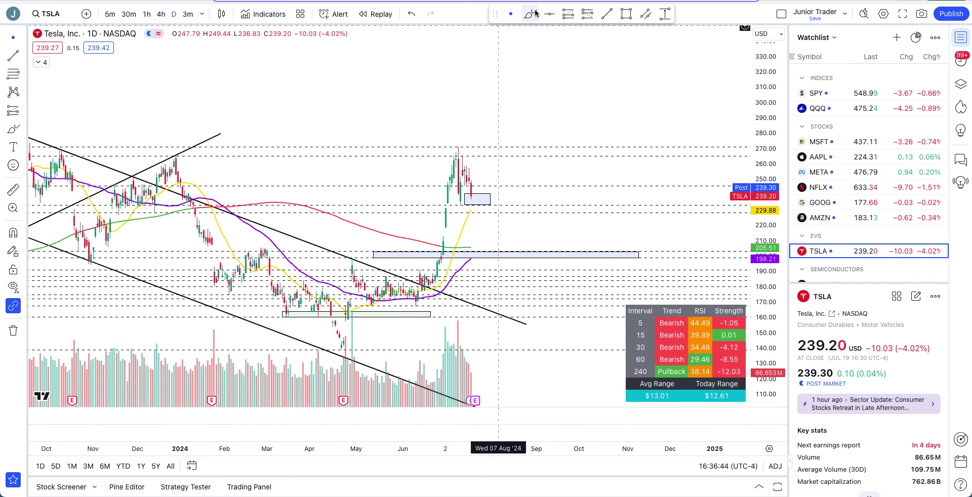
mouse_move(470, 210)
left_mouse_down()
mouse_move(484, 240)
mouse_move(519, 192)
left_mouse_up()
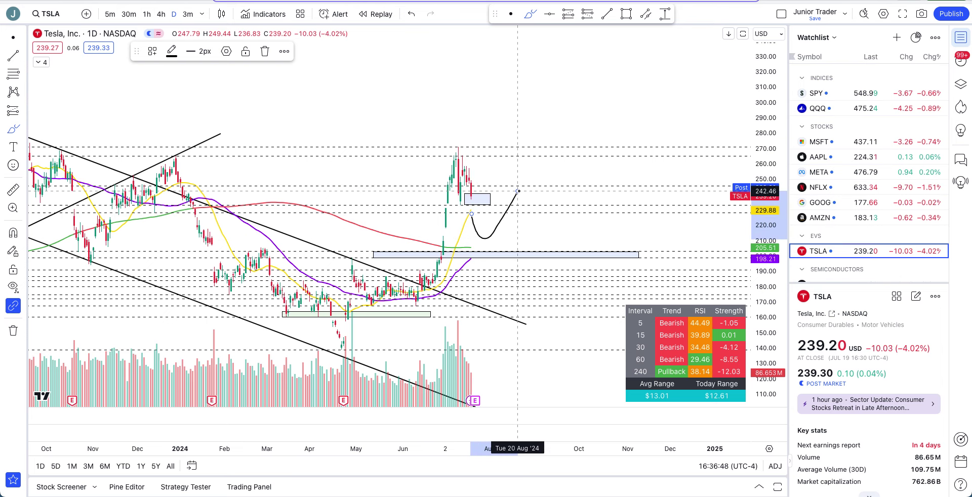
key("ctrl+z")
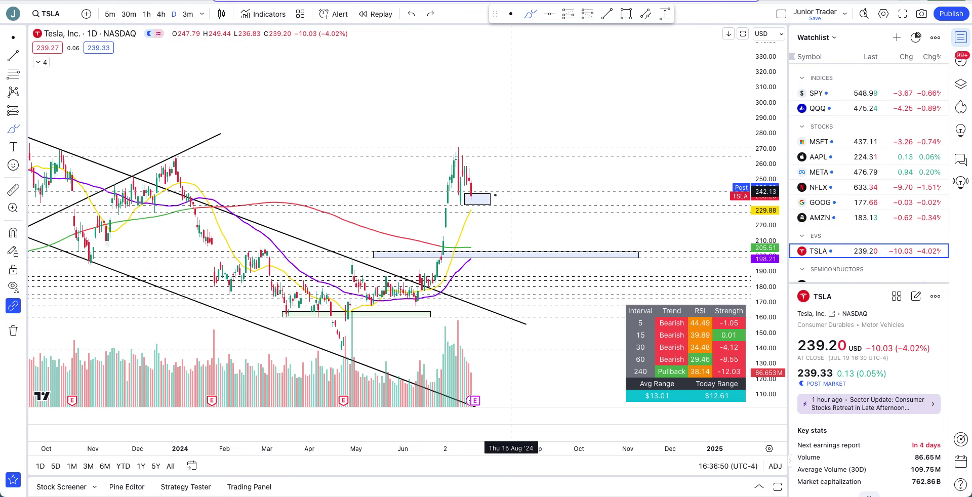
scroll(506, 177, "down", 3)
scroll(501, 171, "up", 3)
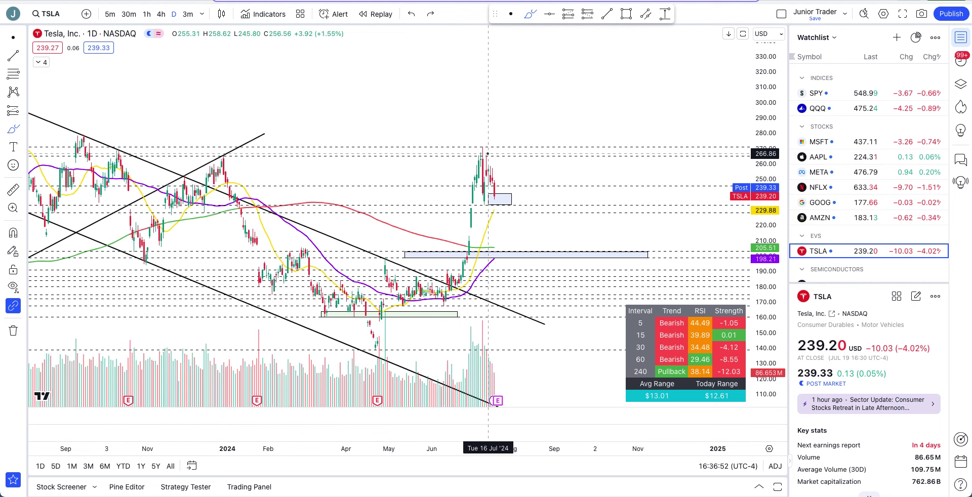
left_click_drag(291, 146, 398, 255)
left_click_drag(319, 233, 351, 213)
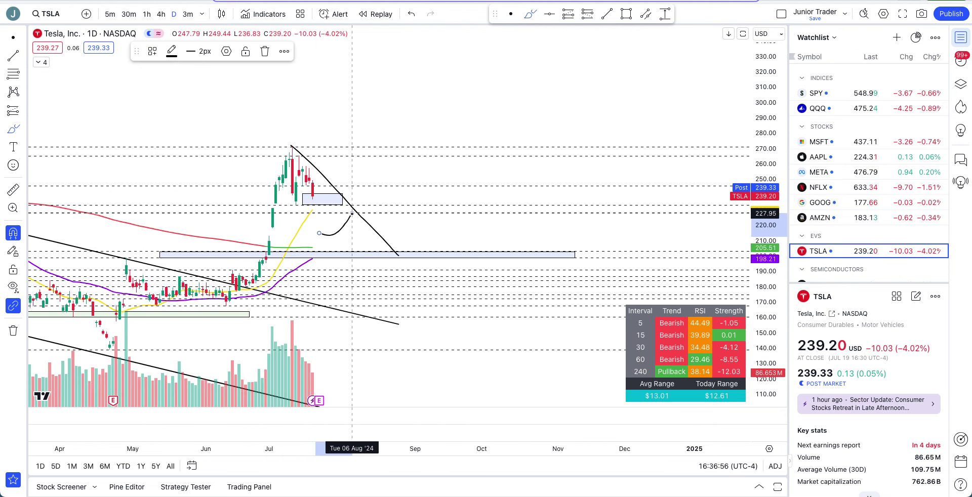
key("ctrl+z")
key("ctrl+z")
scroll(352, 213, "down", 5)
scroll(352, 213, "down", 3)
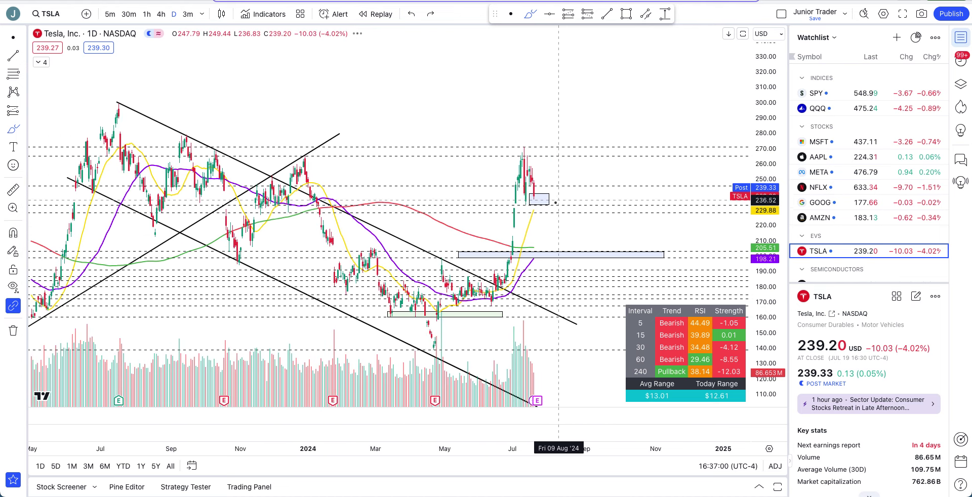
left_click_drag(469, 130, 561, 111)
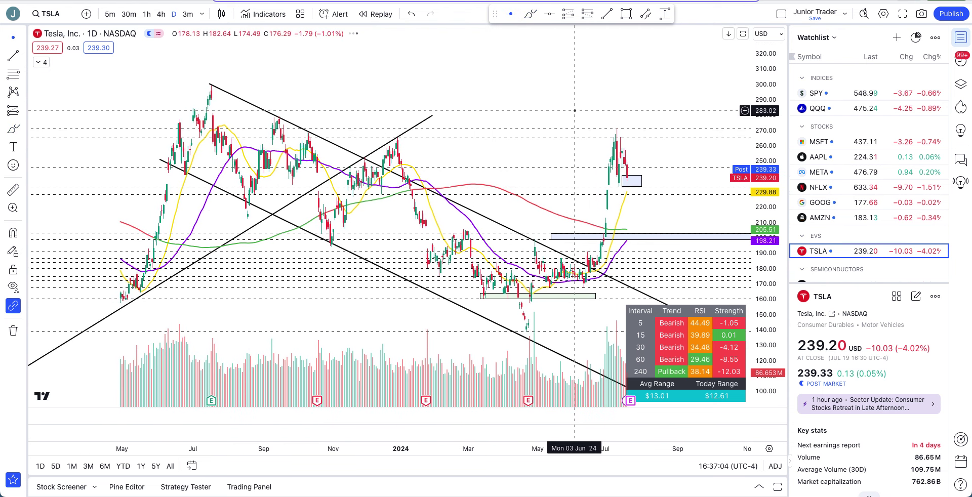
scroll(767, 235, "up", 3)
left_click_drag(771, 258, 770, 236)
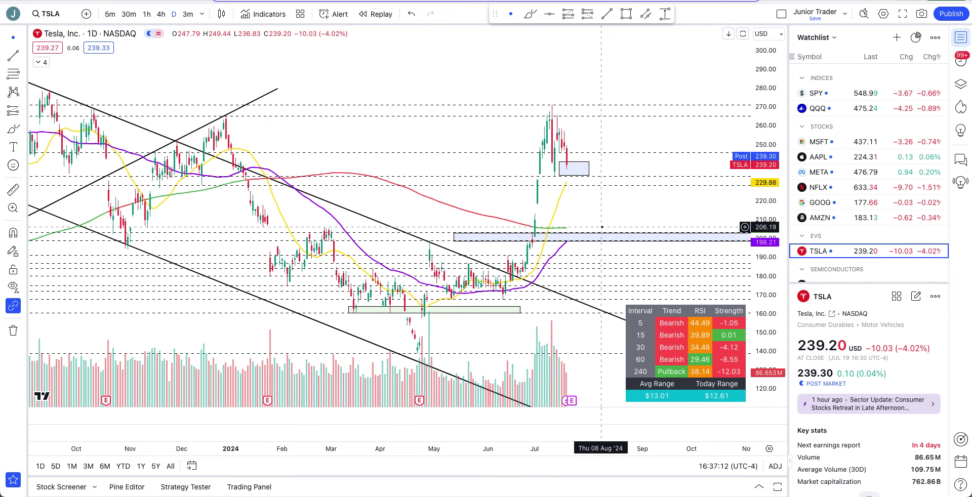
scroll(601, 227, "down", 2)
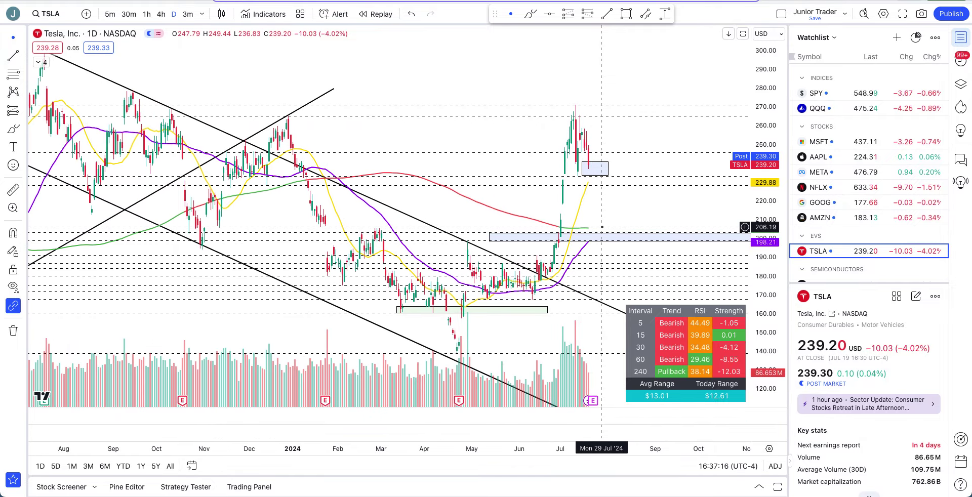
scroll(602, 227, "down", 3)
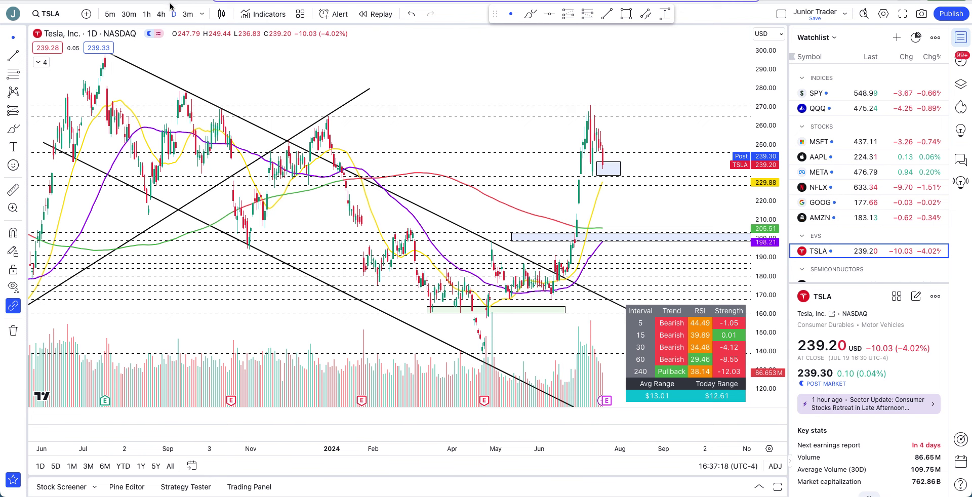
Step: Switch the TSLA chart to 1-week candles, pan to recent weeks and rescale the price axis
left_click(200, 14)
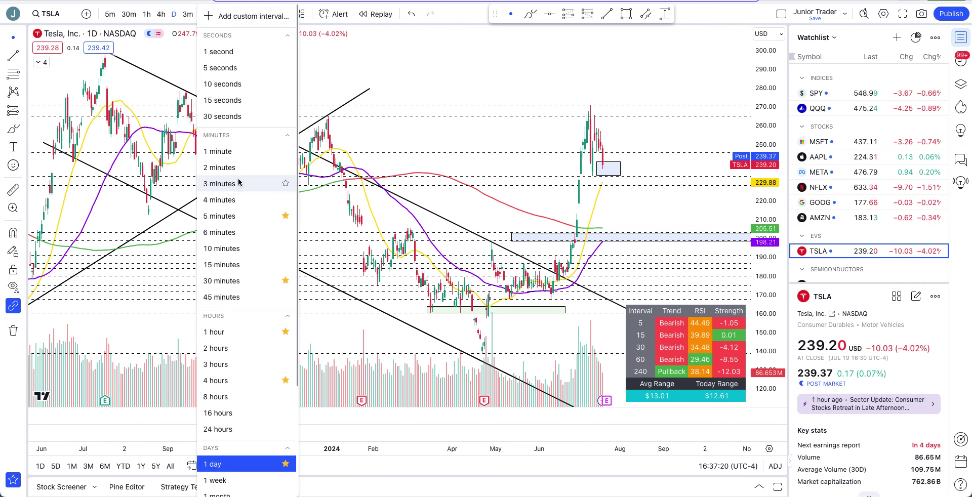
left_click(218, 479)
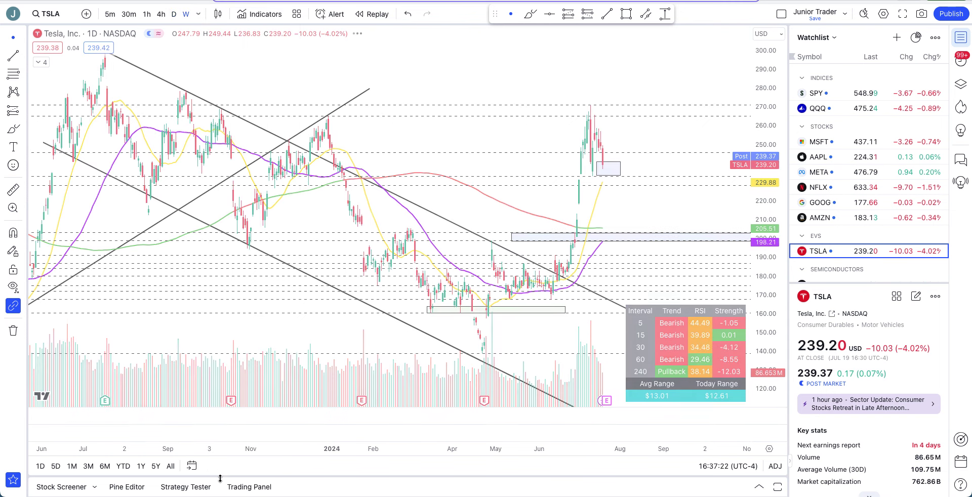
left_click_drag(768, 81, 784, 259)
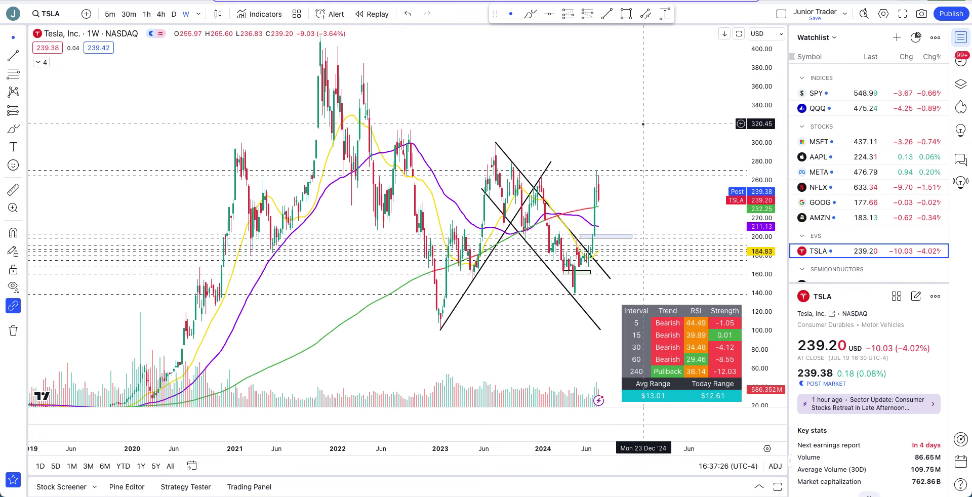
scroll(642, 123, "up", 5)
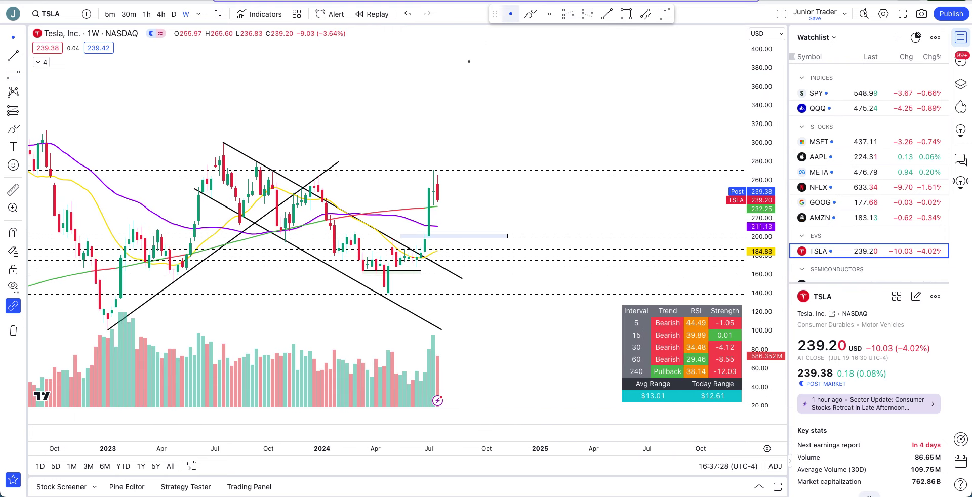
left_click_drag(434, 102, 536, 87)
left_click_drag(768, 313, 767, 237)
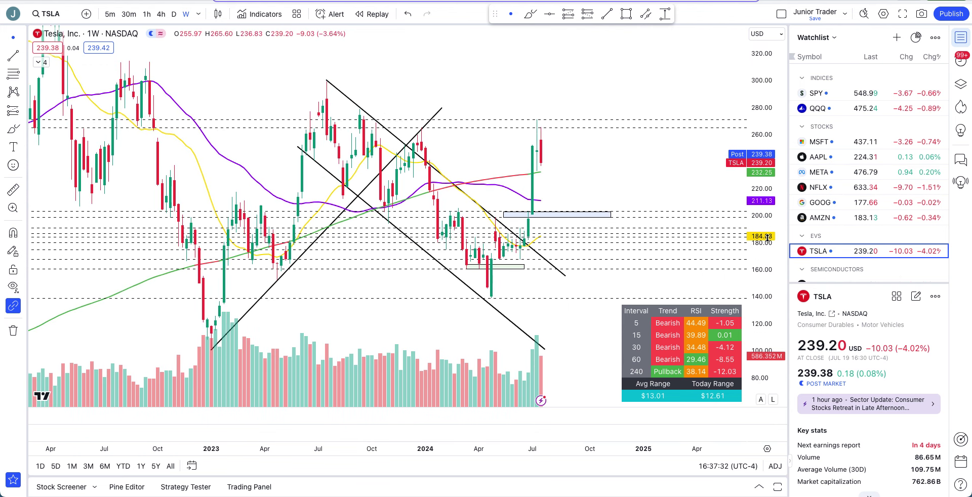
Step: Brush a circle around the latest weekly candles, then undo both circle strokes
left_click(529, 11)
mouse_move(541, 143)
left_mouse_down()
mouse_move(529, 156)
mouse_move(534, 173)
mouse_move(542, 157)
left_mouse_up()
key("ctrl+z")
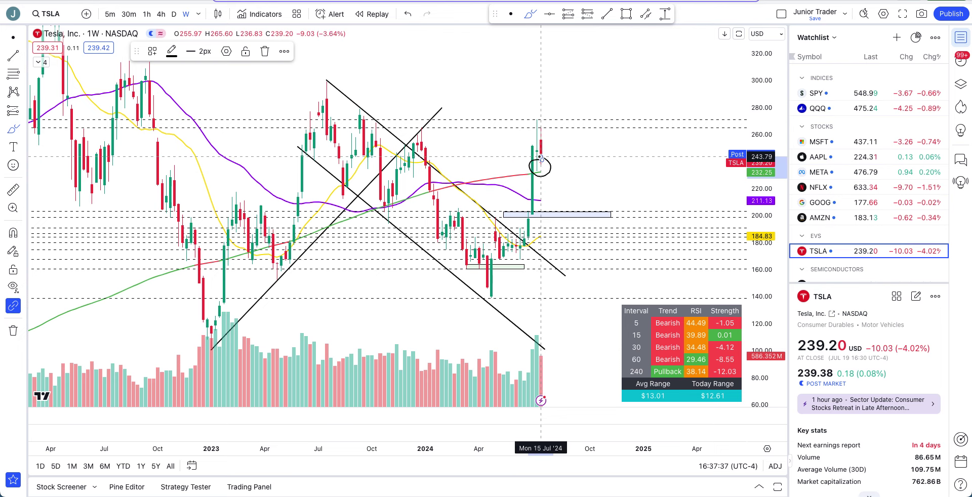
key("ctrl+z")
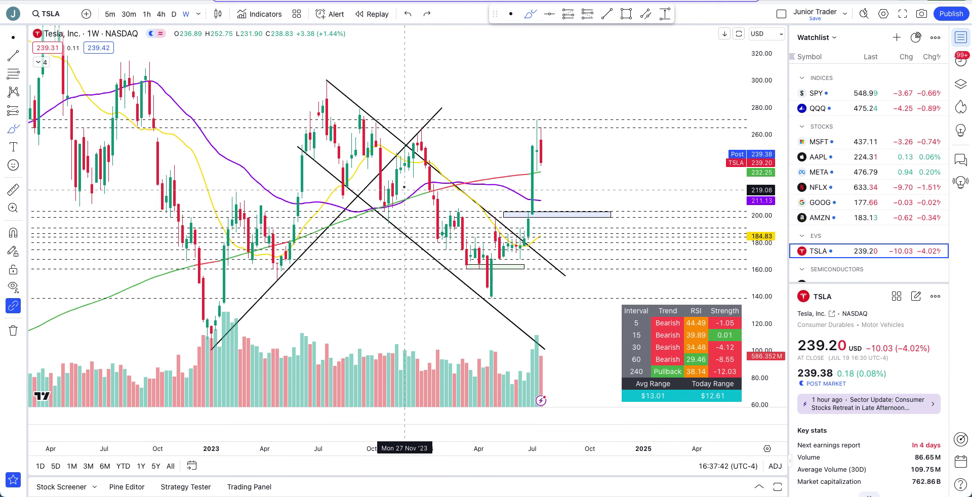
Step: Switch to daily candles, undo two chart actions and stretch the price scale vertically
left_click(173, 13)
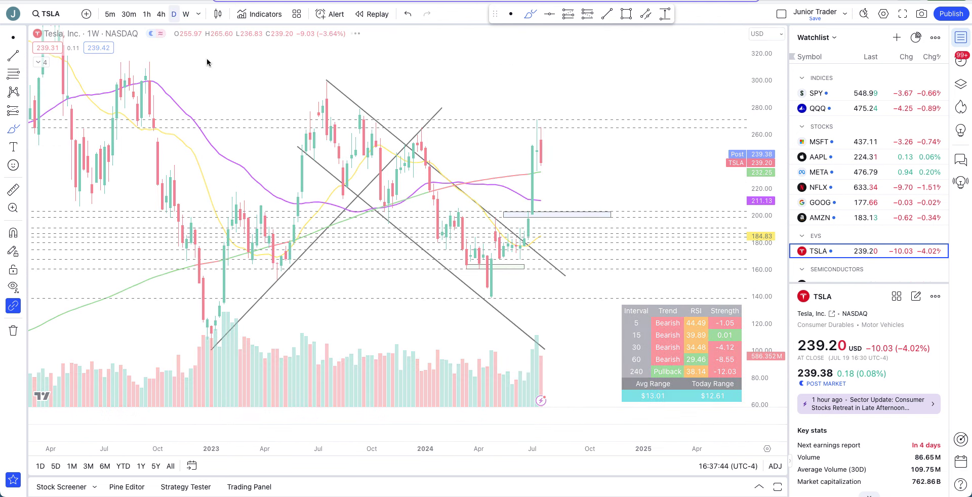
scroll(437, 281, "down", 3)
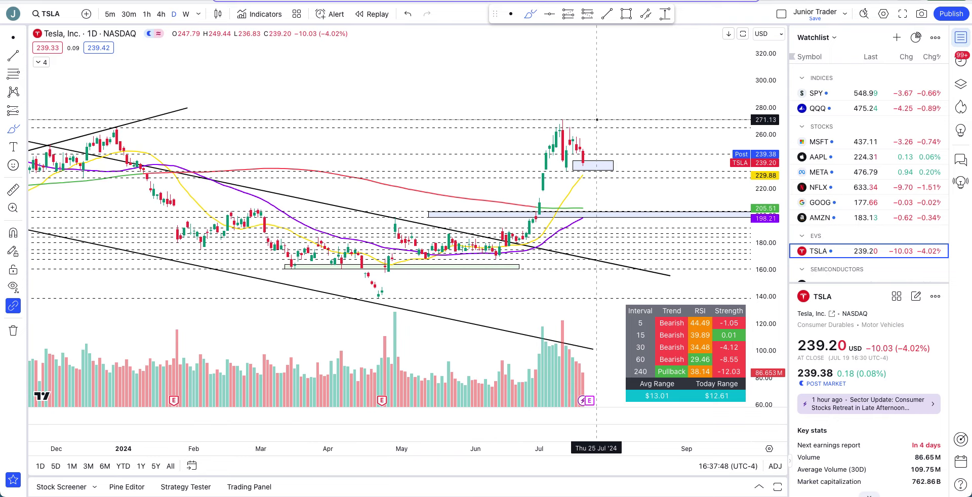
key("ctrl+z")
left_click_drag(765, 90, 765, 116)
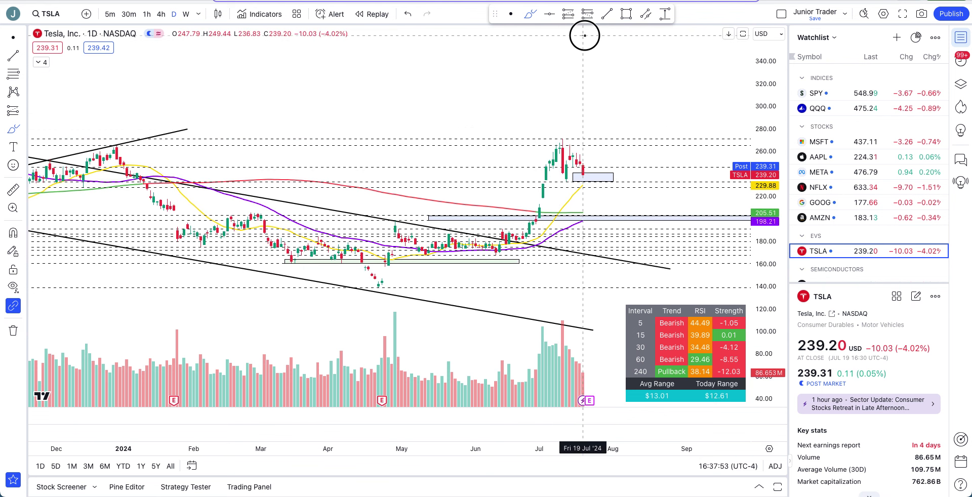
key("ctrl+z")
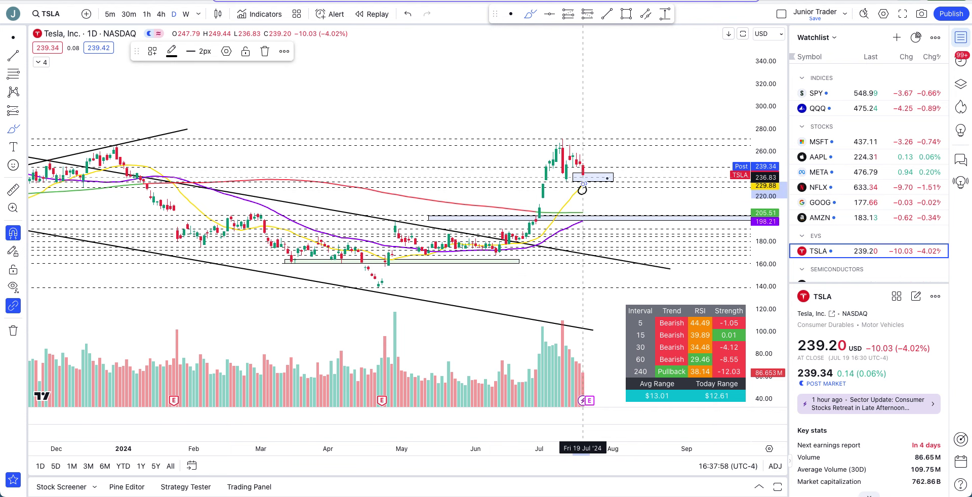
left_click_drag(774, 292, 774, 101)
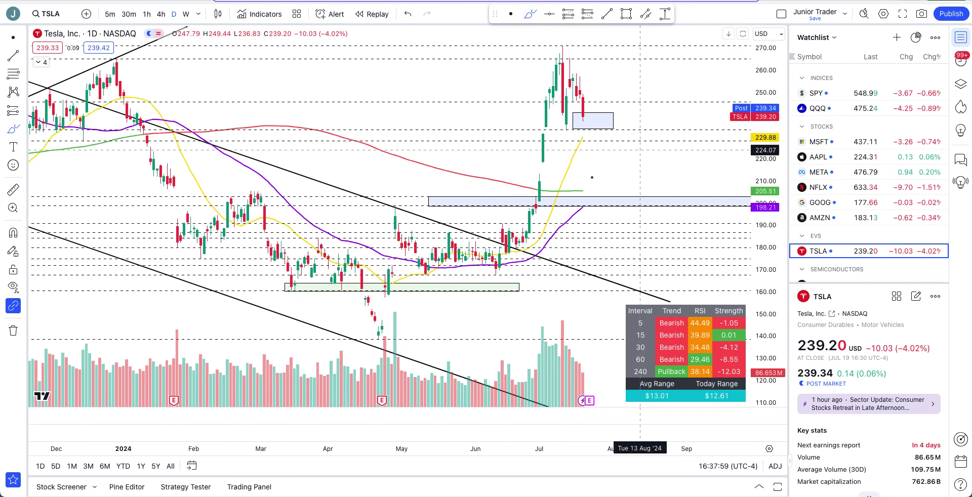
Step: Brush an ellipse around the support below the latest candles, undo it, and compress the price scale
mouse_move(585, 205)
left_mouse_down()
mouse_move(639, 198)
mouse_move(581, 208)
left_mouse_up()
key("ctrl+z")
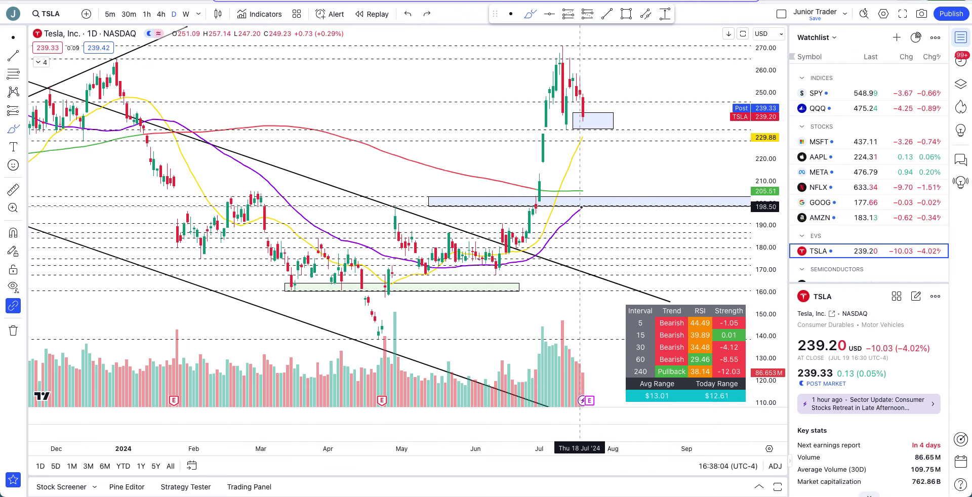
scroll(580, 206, "down", 5)
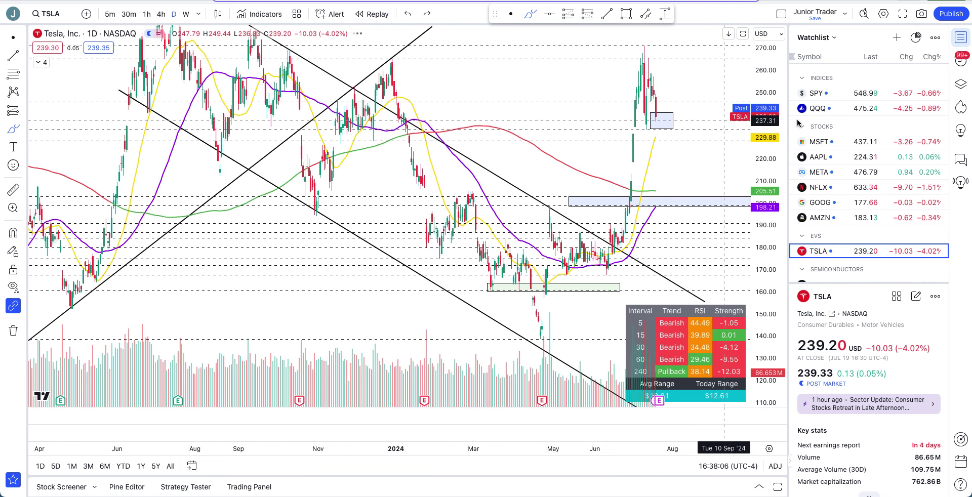
left_click_drag(777, 75, 776, 203)
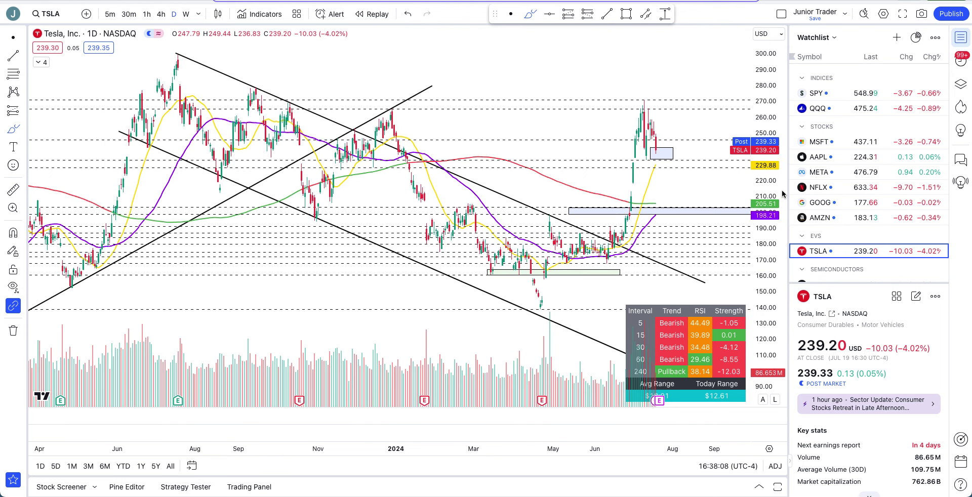